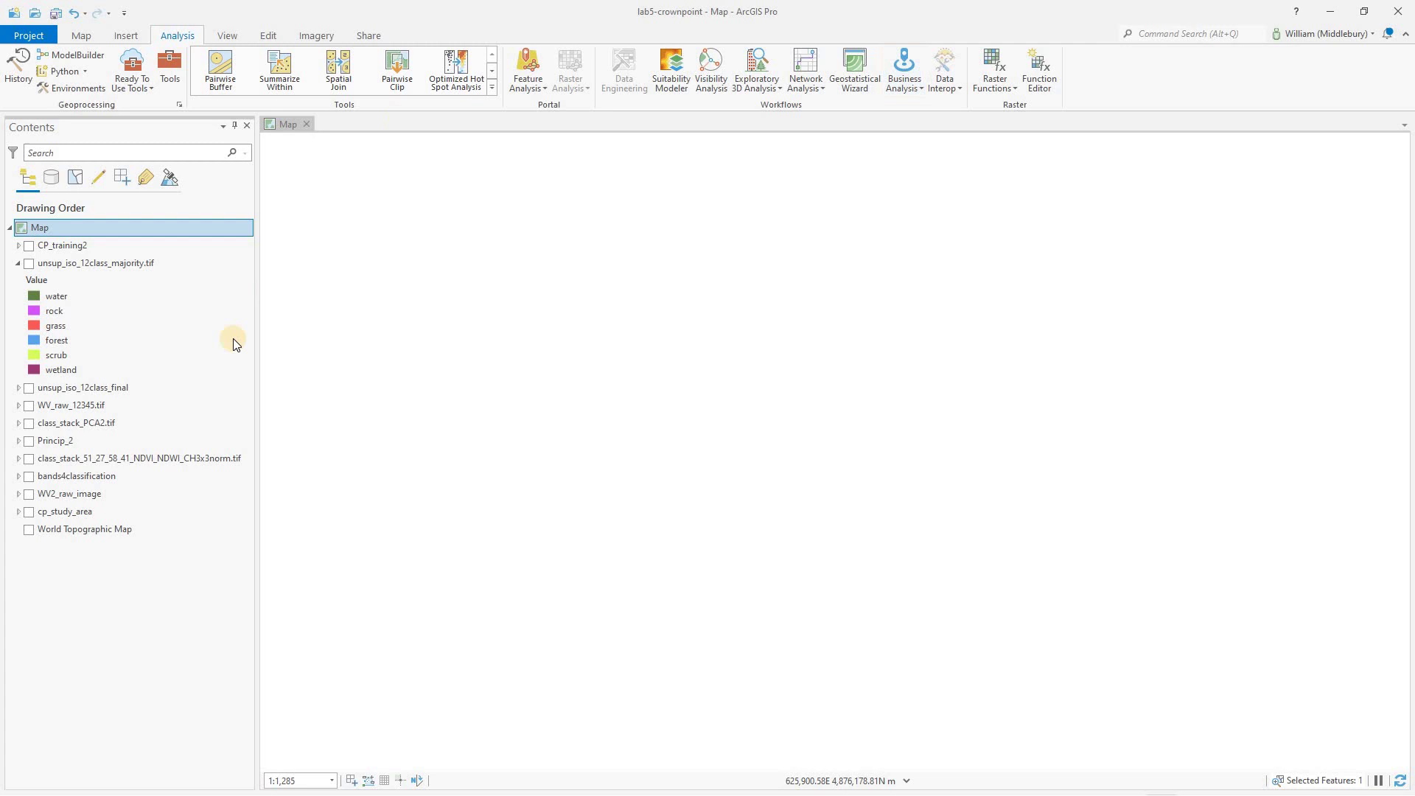
Step: Turn on the WV_raw_12345.tif imagery and pan across it
left_click(28, 406)
left_click_drag(698, 417, 697, 517)
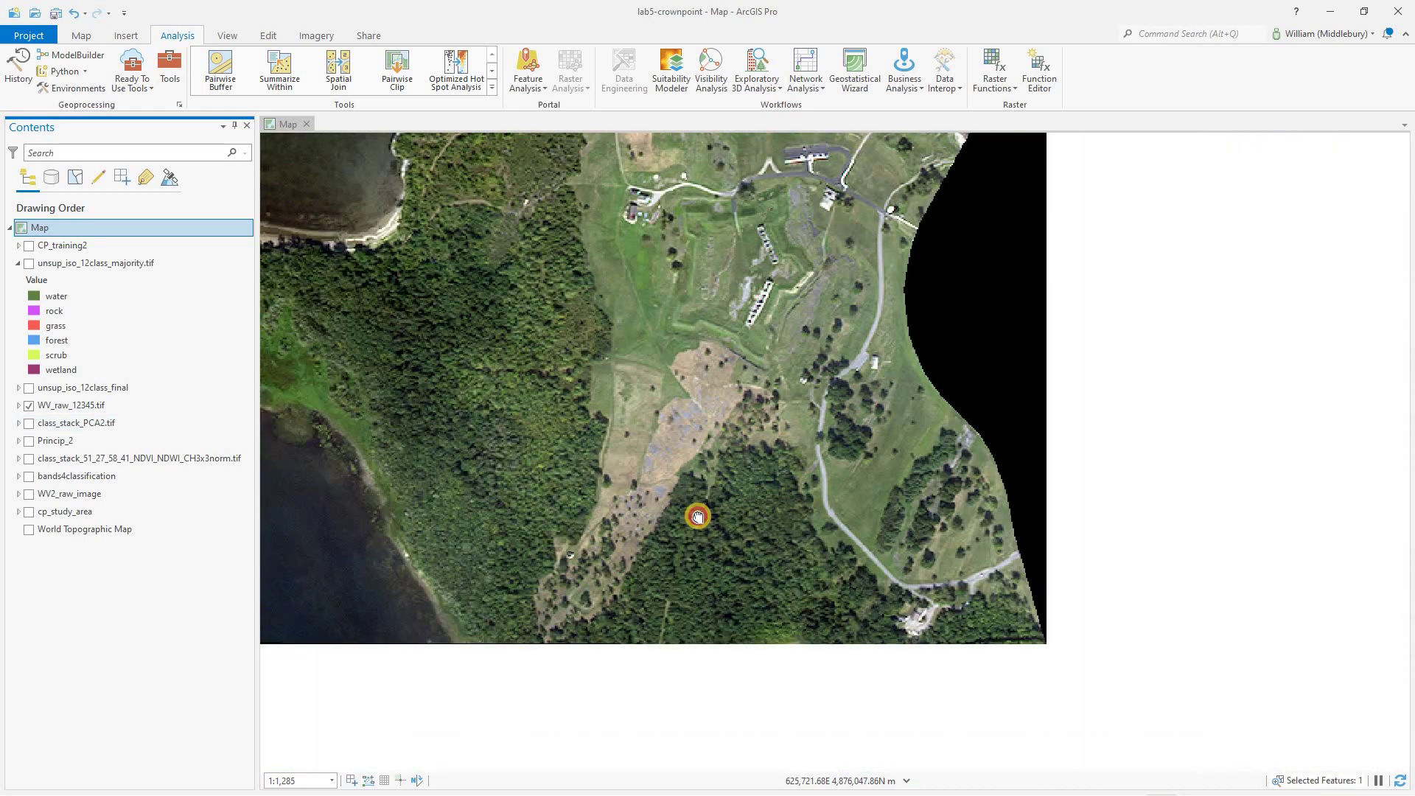
scroll(698, 517, "down", 3)
scroll(745, 489, "up", 1)
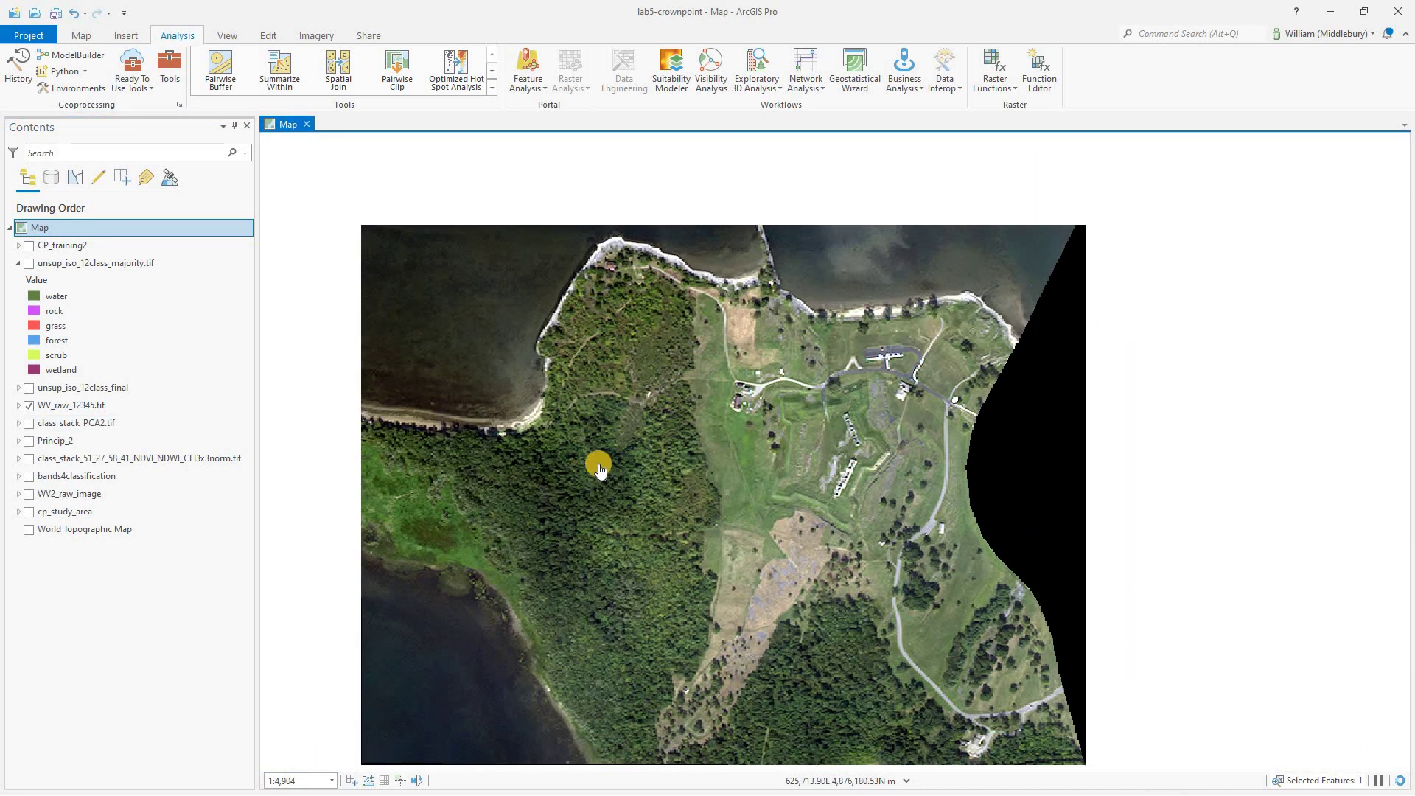
left_click_drag(601, 469, 601, 462)
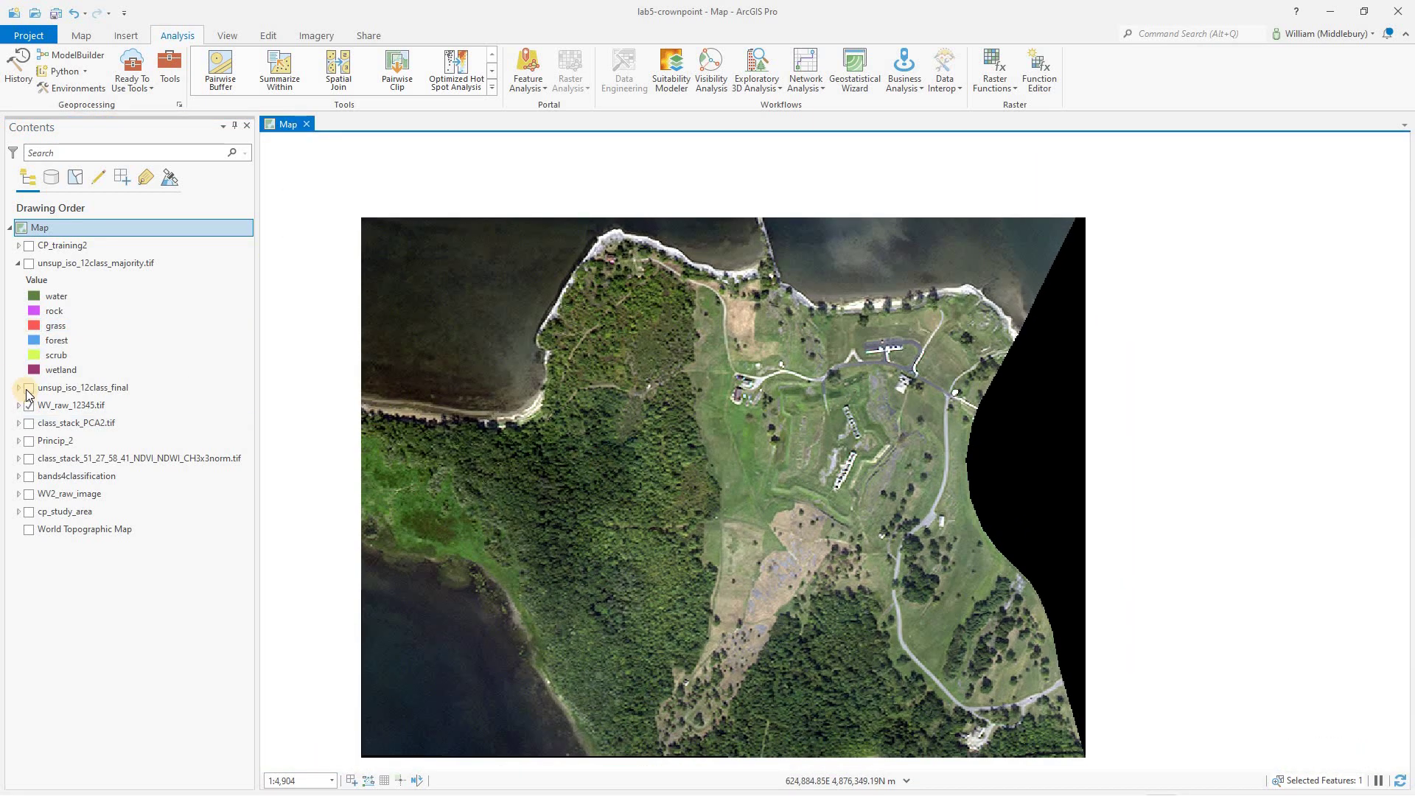
Step: Display unsup_iso_12class_majority.tif over the imagery and zoom in closer
left_click(29, 263)
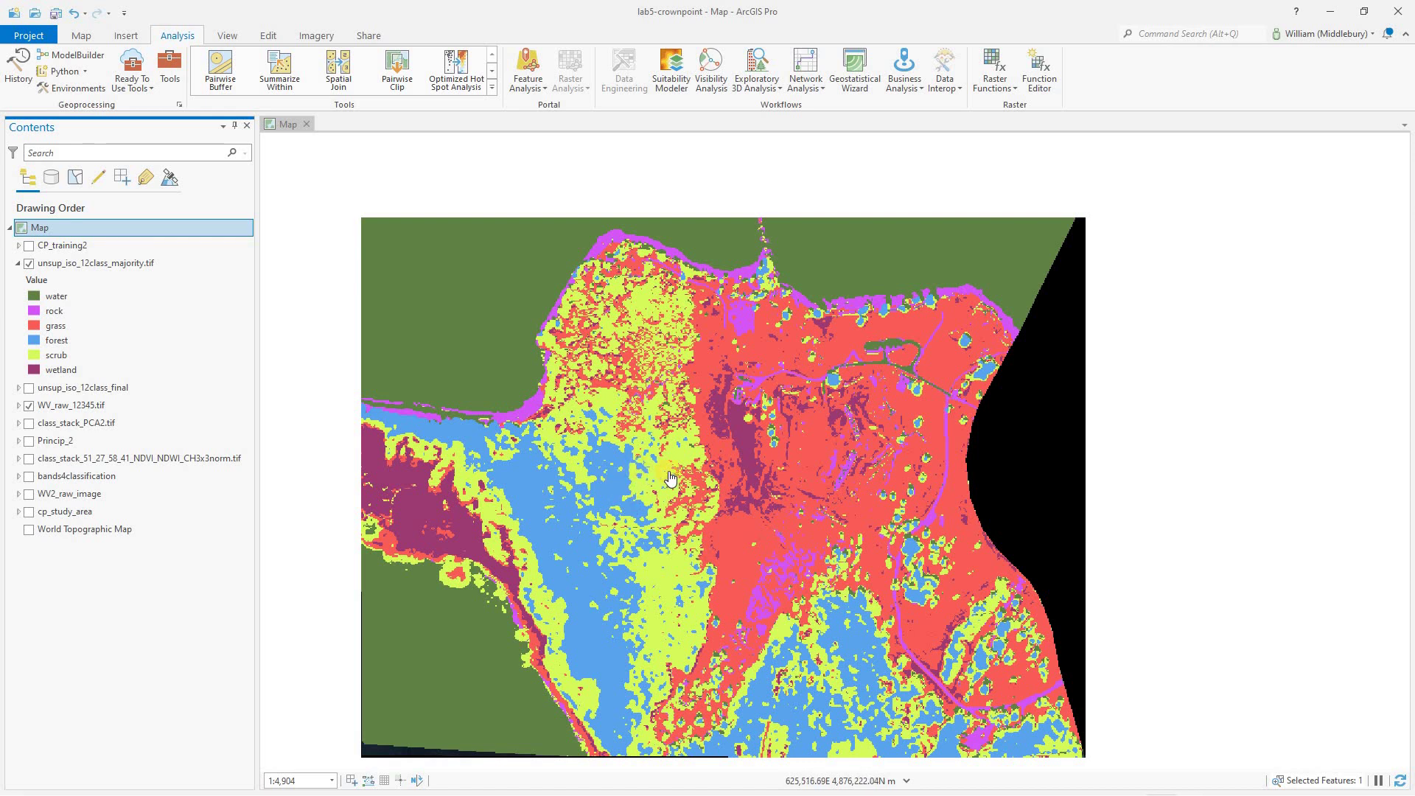
left_click(759, 545)
left_click(887, 585)
scroll(729, 509, "up", 2)
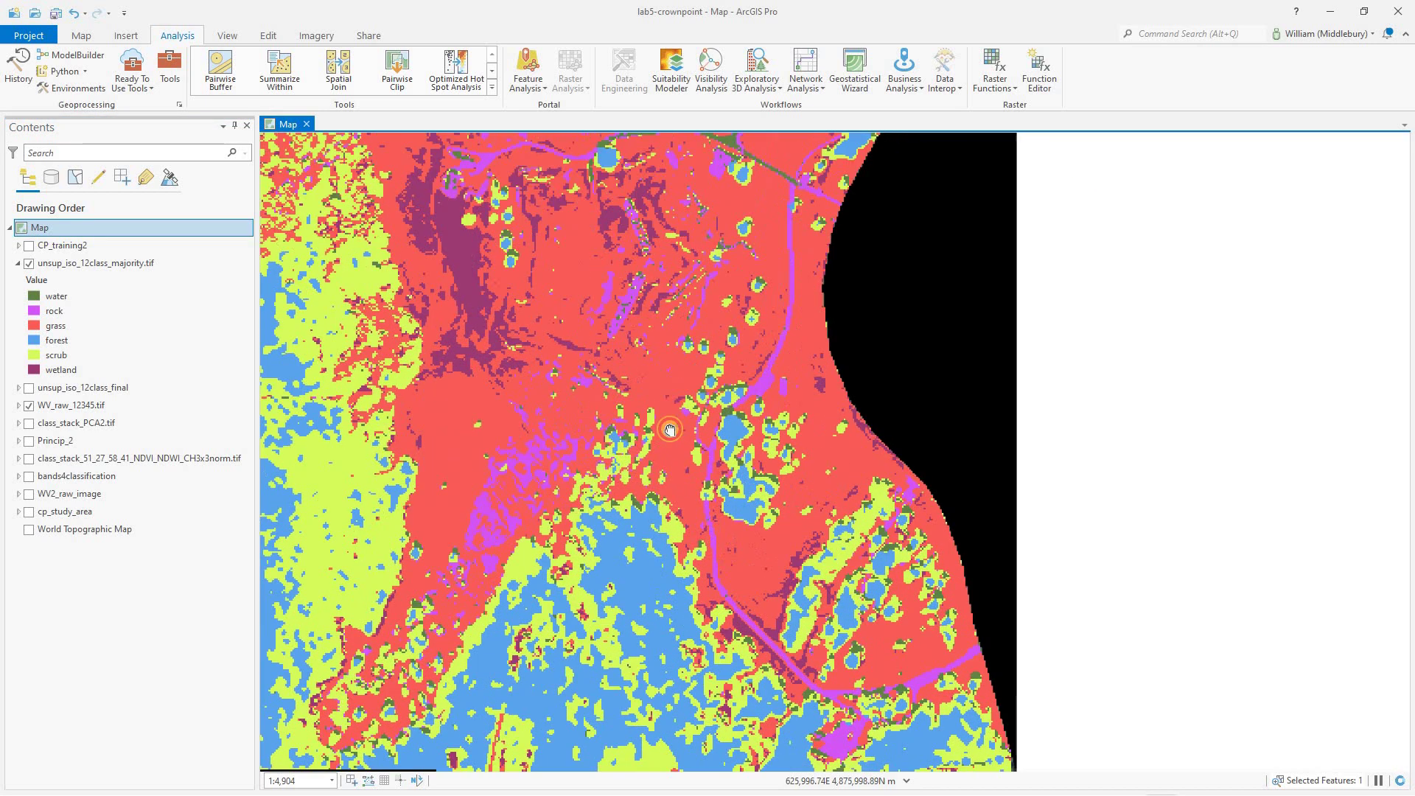
scroll(670, 429, "up", 4)
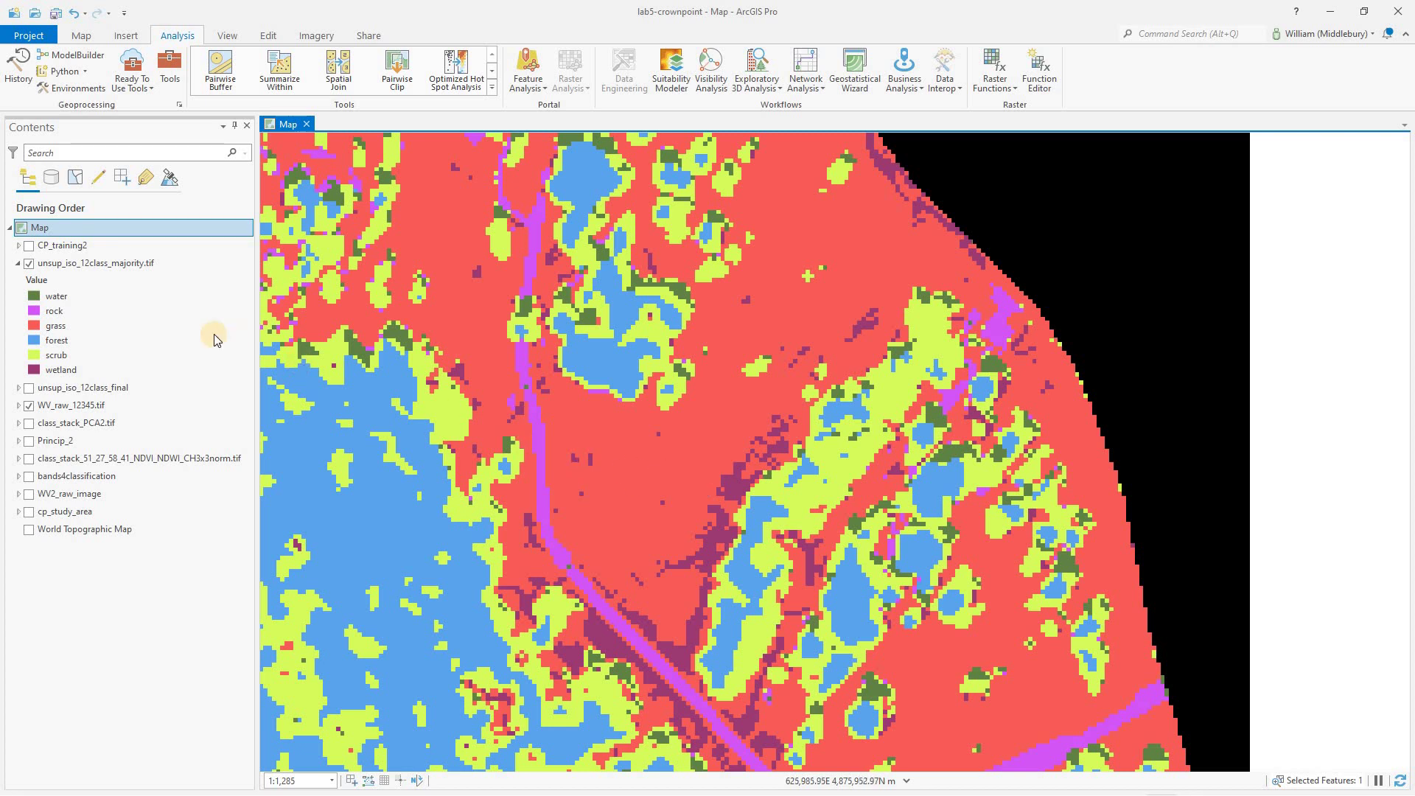
Step: Toggle the majority layer off and on to compare it with the imagery, ending visible
left_click(28, 265)
left_click(28, 265)
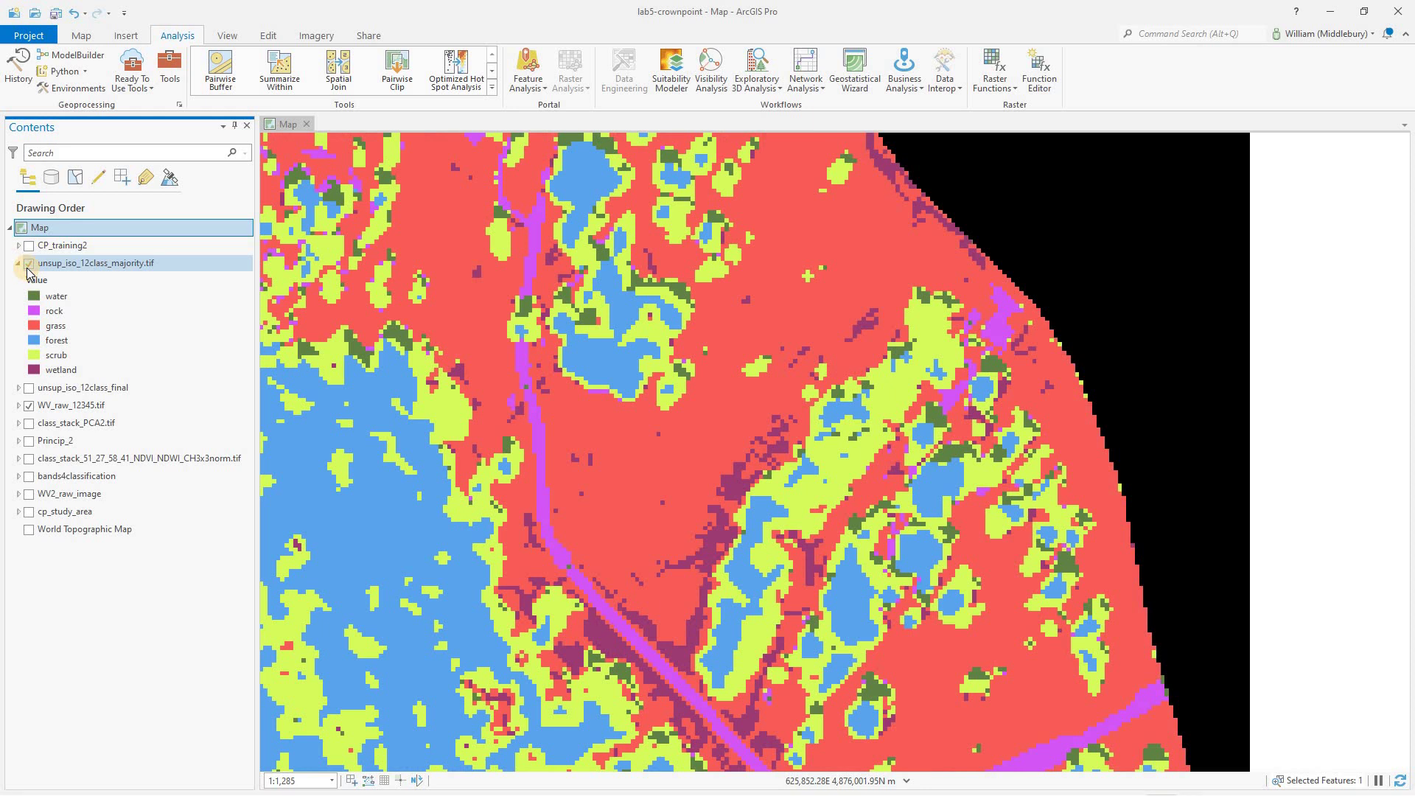
left_click(29, 267)
left_click(29, 266)
left_click(29, 265)
left_click(29, 266)
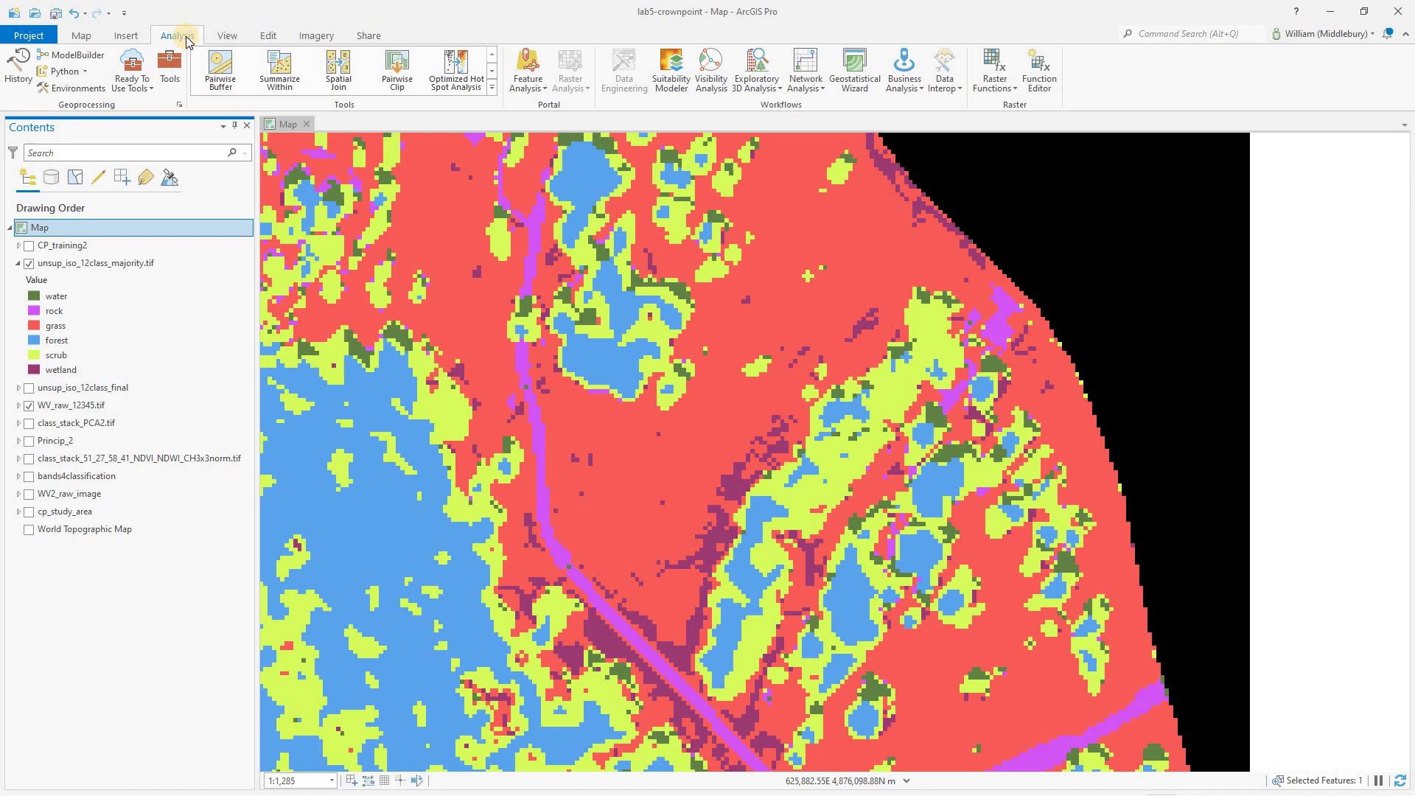
Step: Open Region Group with unsup_iso_12class_majority.tif as input and output unsup_iso_12class_RG.tif
left_click(174, 76)
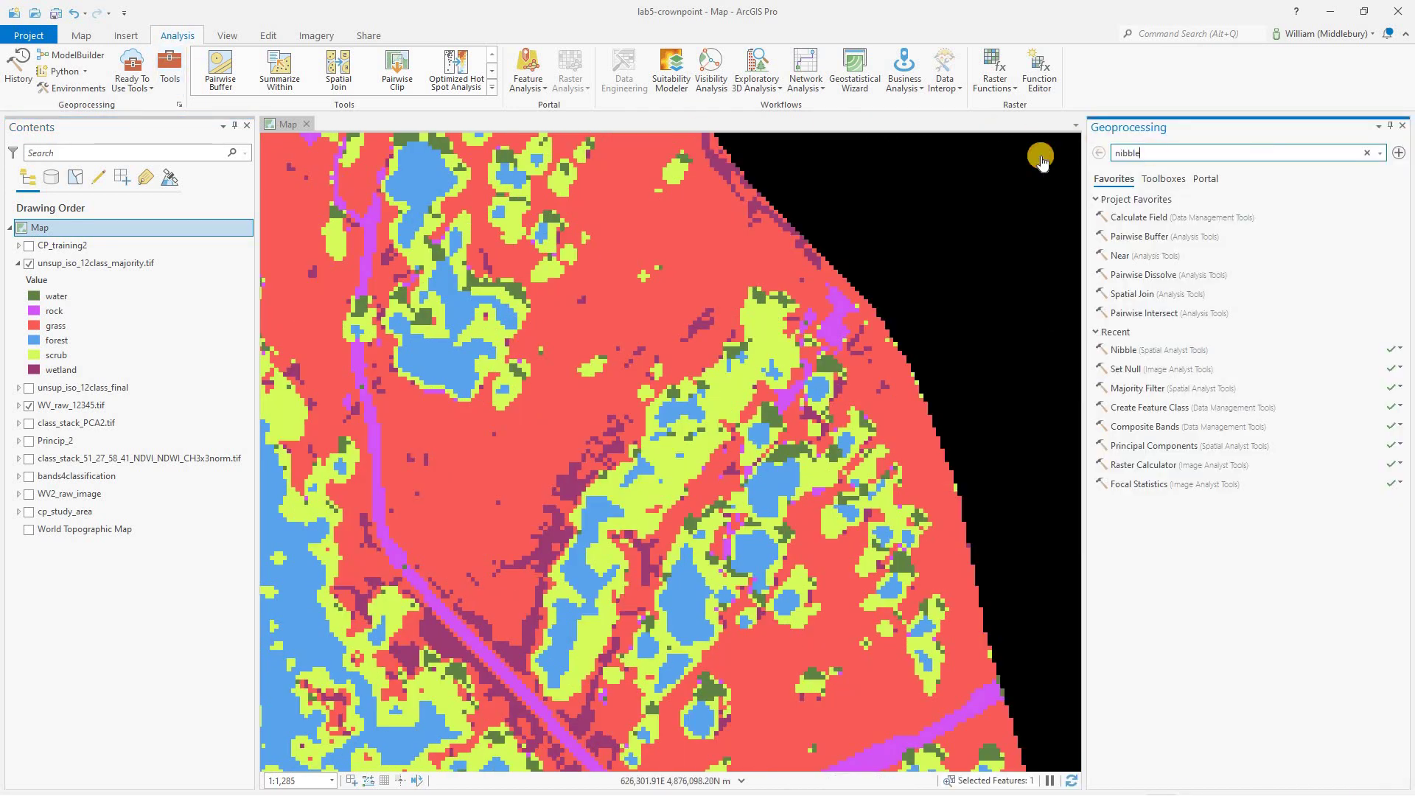
key("ctrl+a")
type("region")
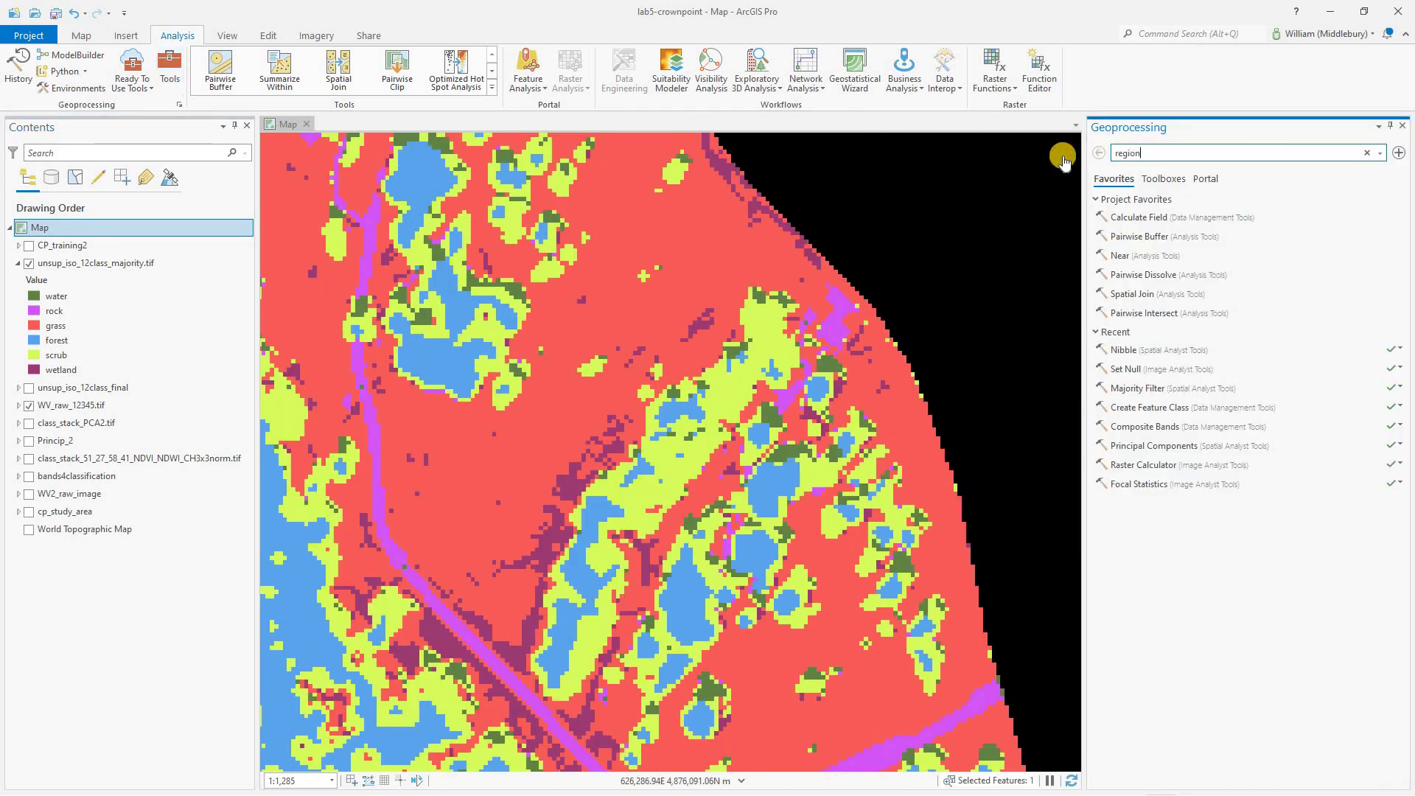
left_click(1132, 184)
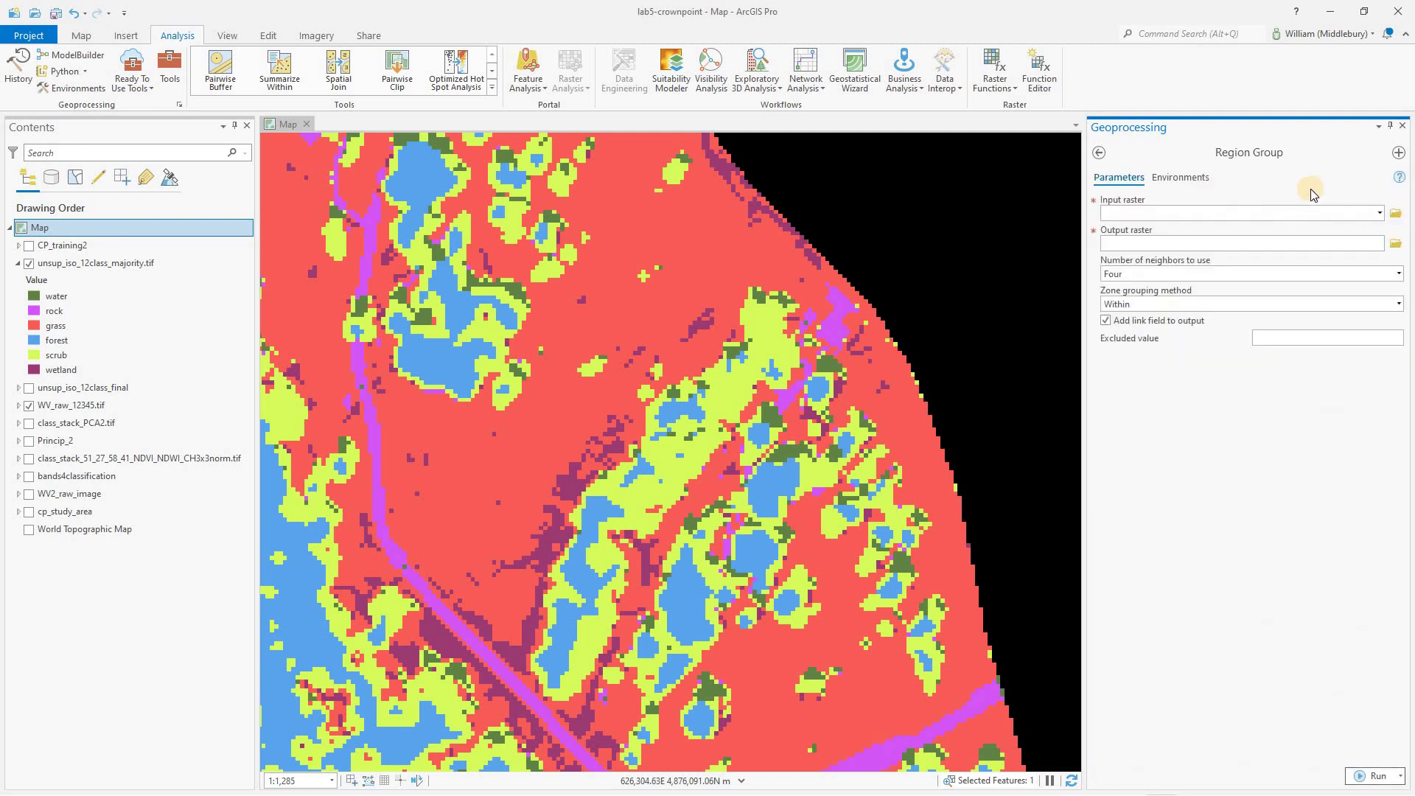
left_click(1379, 213)
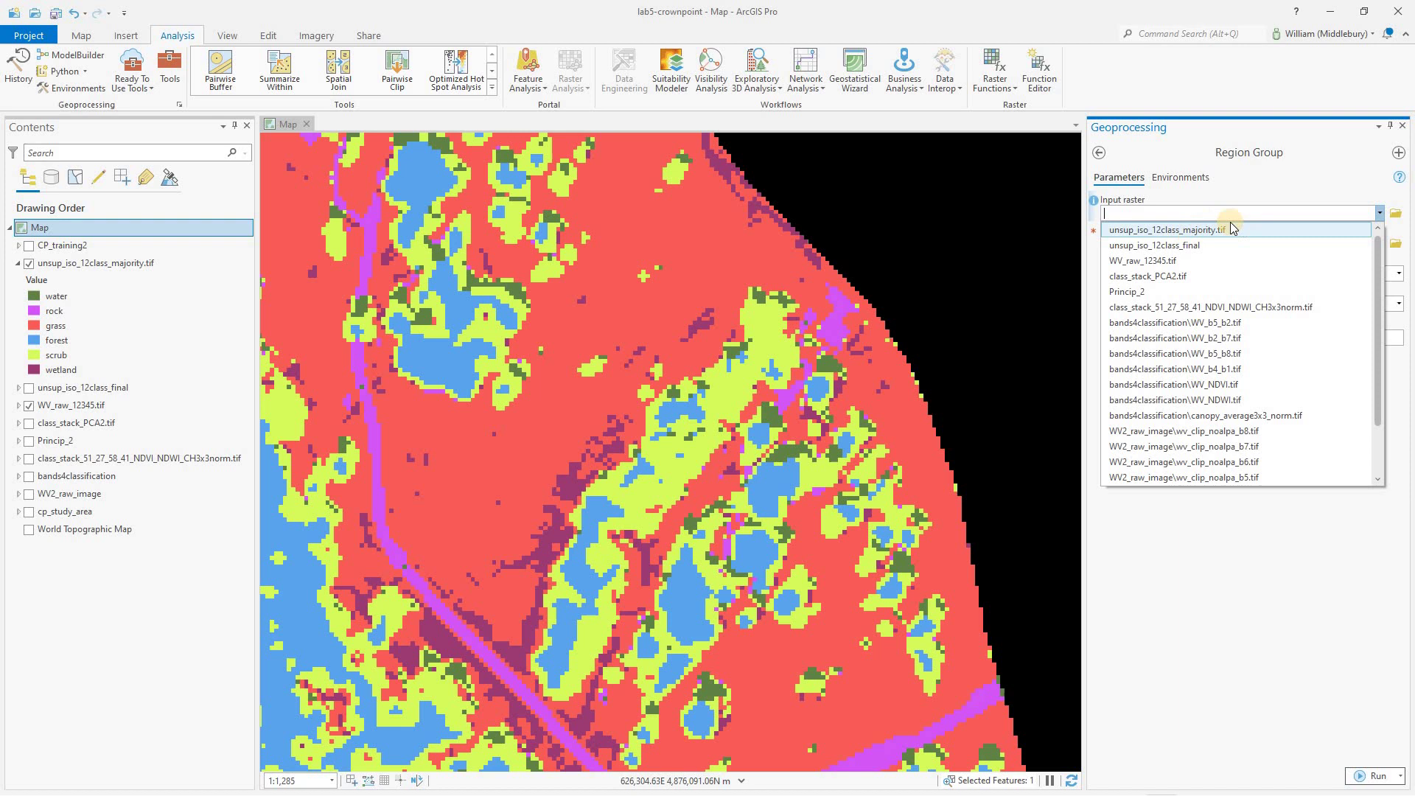
left_click(1232, 229)
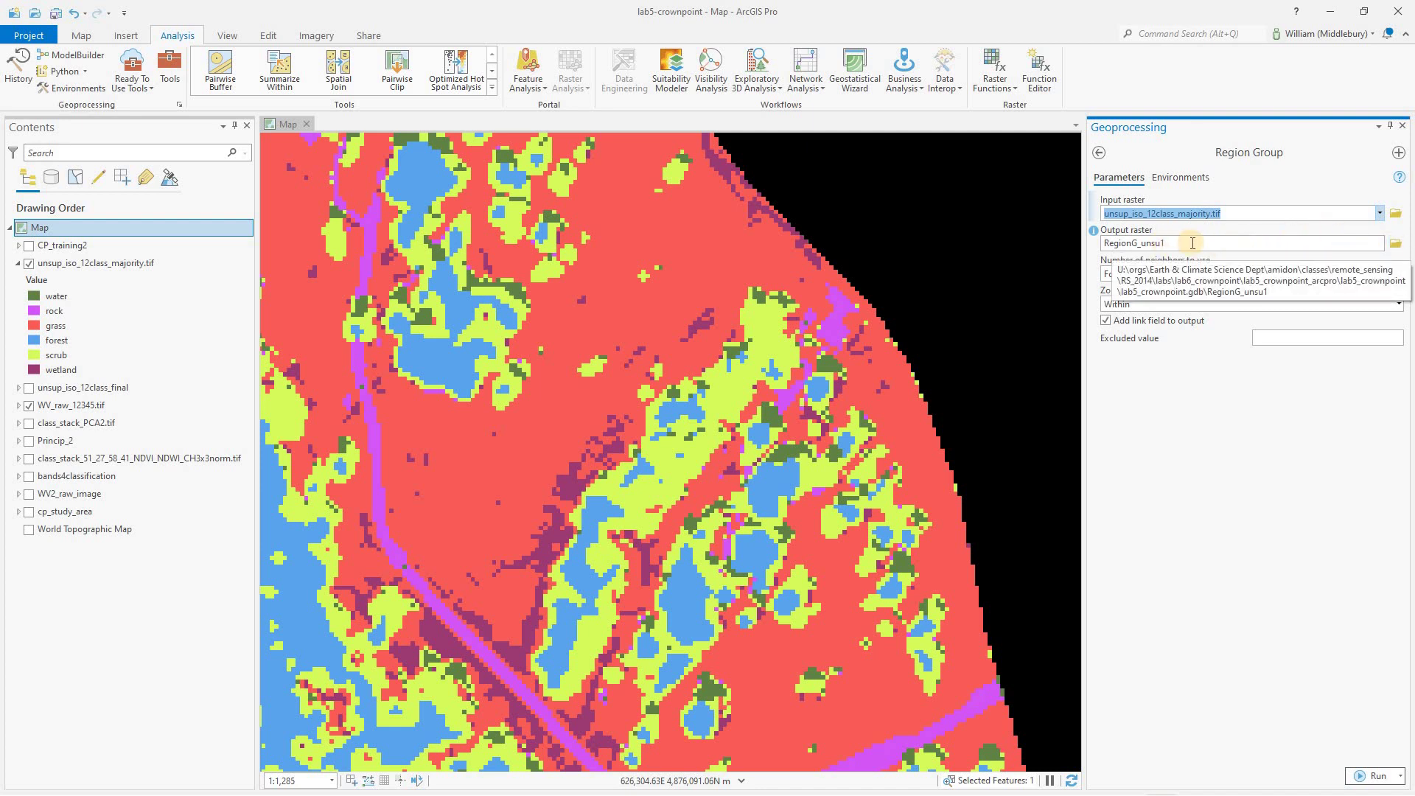
left_click(1396, 245)
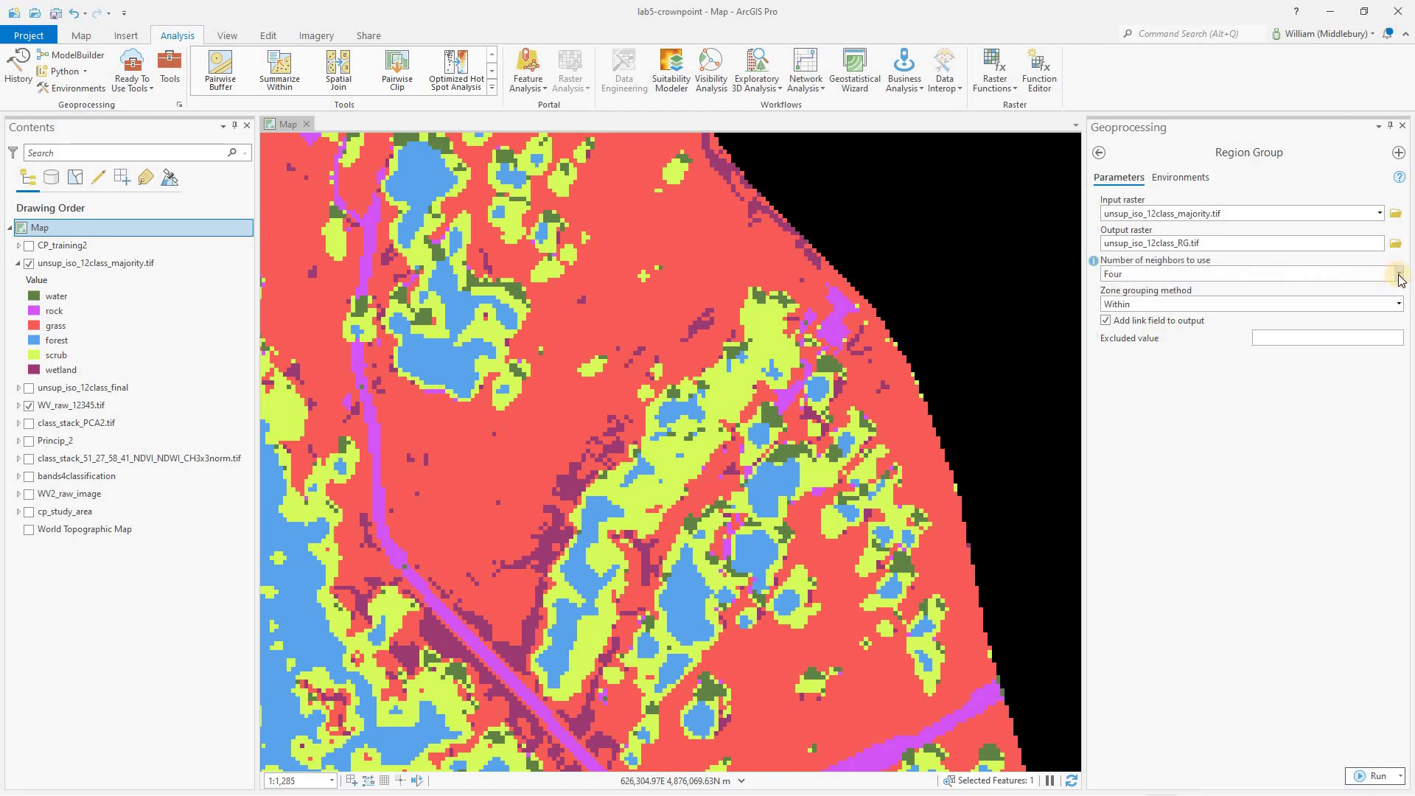
Step: Set Eight neighbours and Within grouping, and turn off Add link field
left_click(1135, 275)
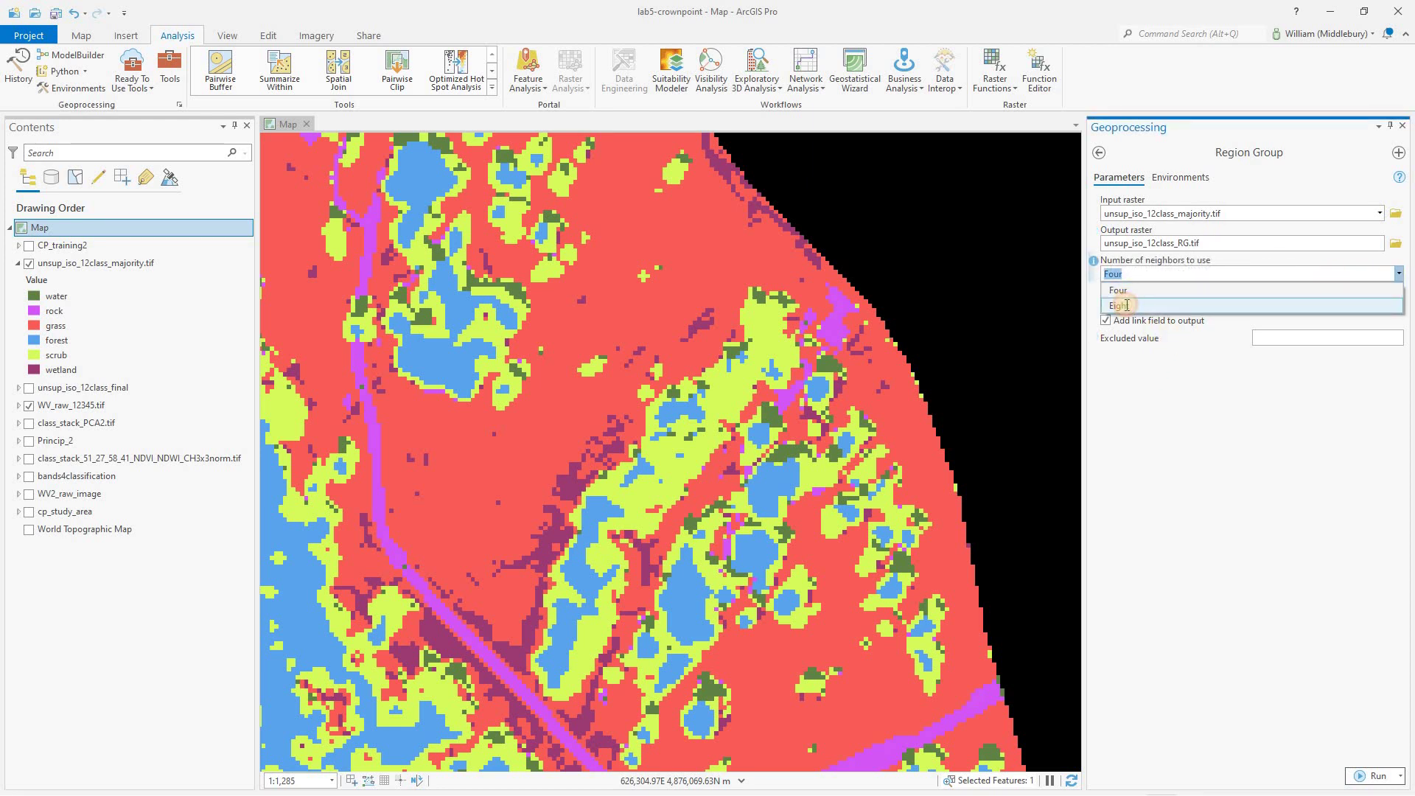
left_click(1123, 305)
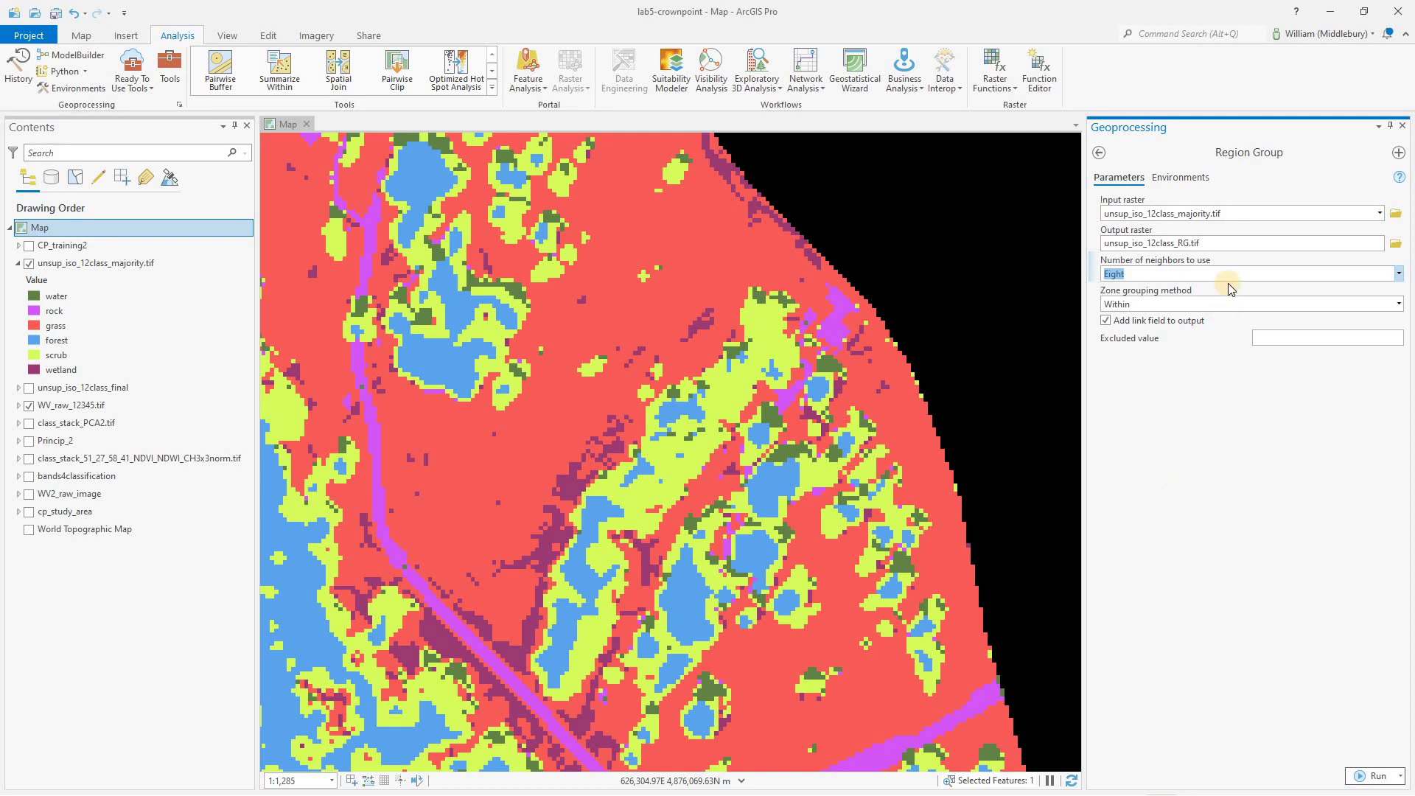
left_click(1399, 308)
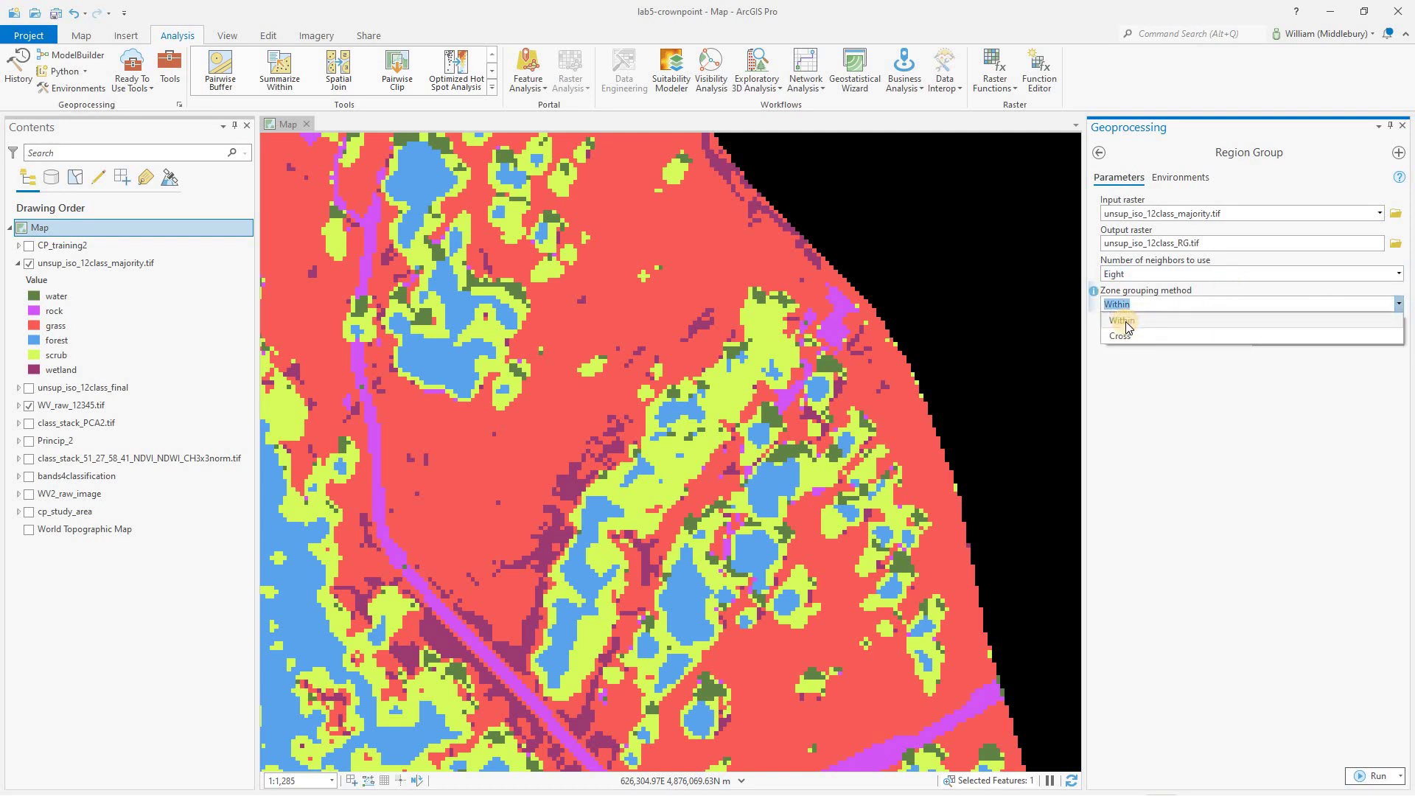
left_click(1127, 321)
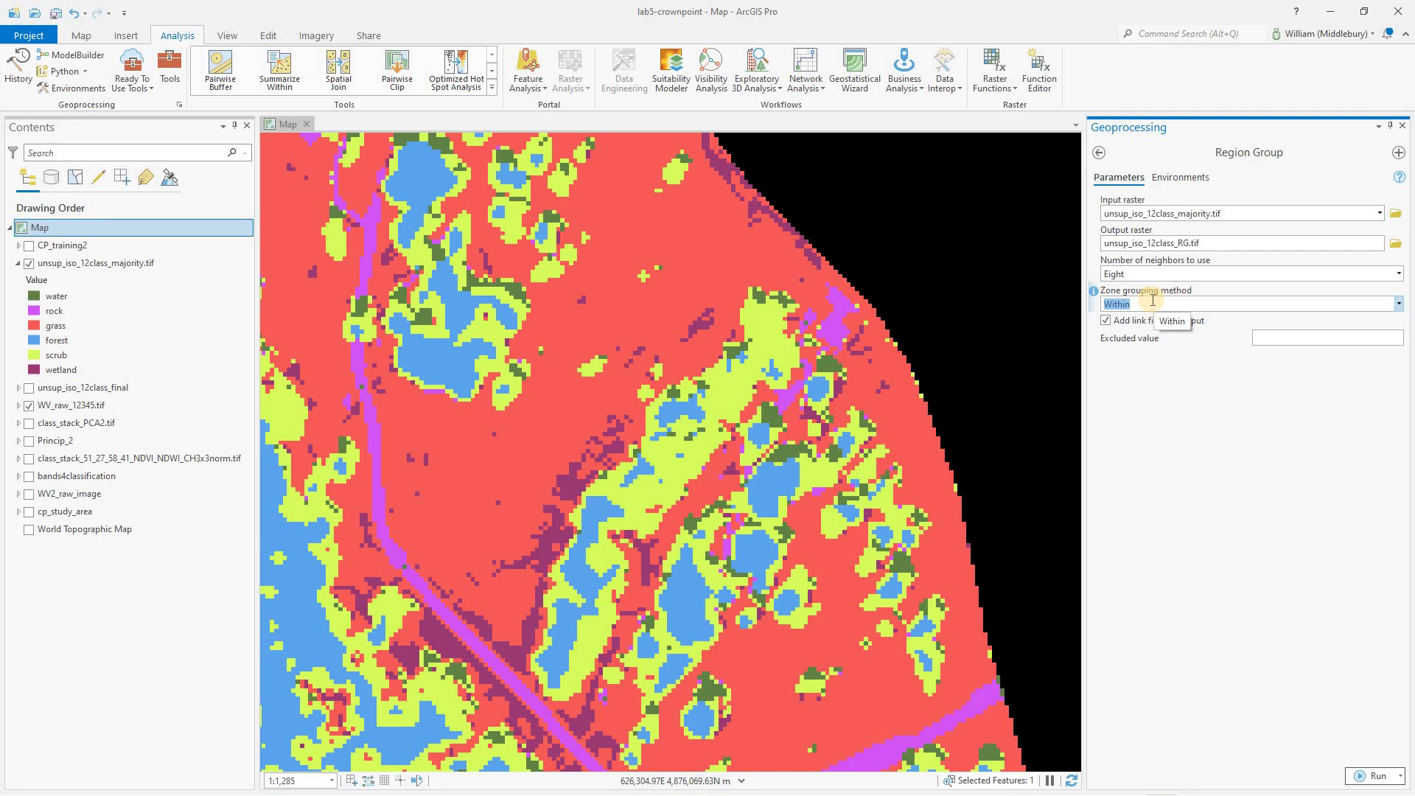
left_click(1399, 304)
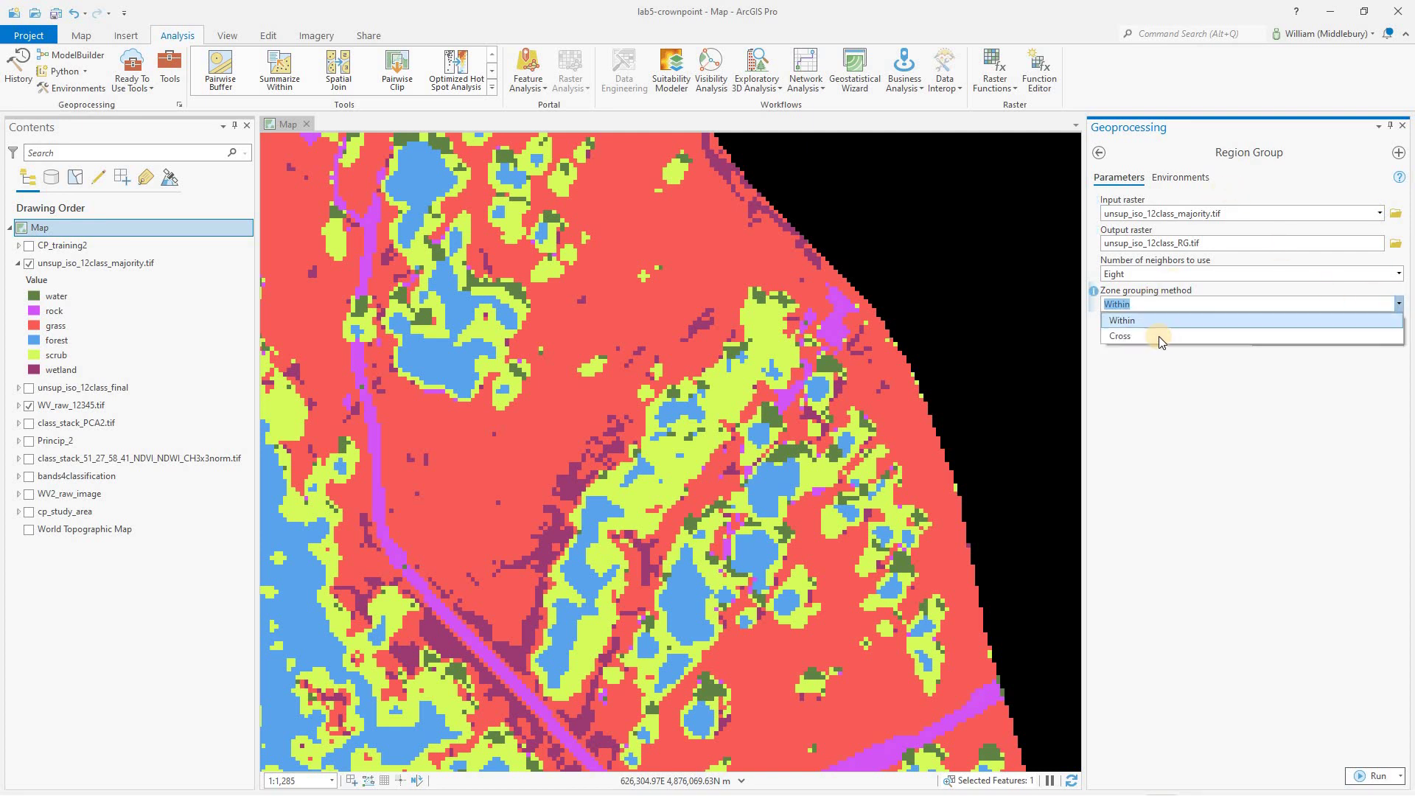
left_click(1158, 336)
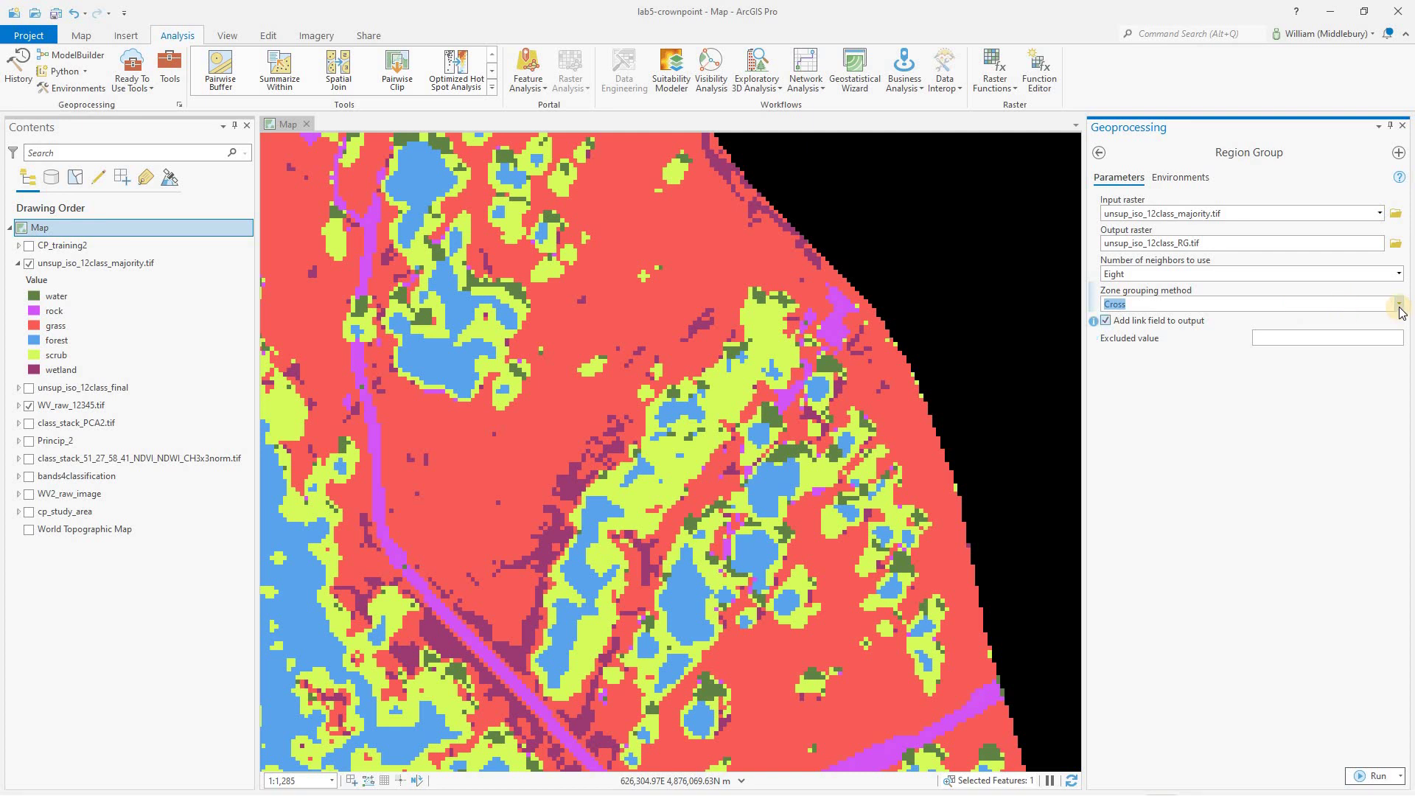
left_click(1258, 304)
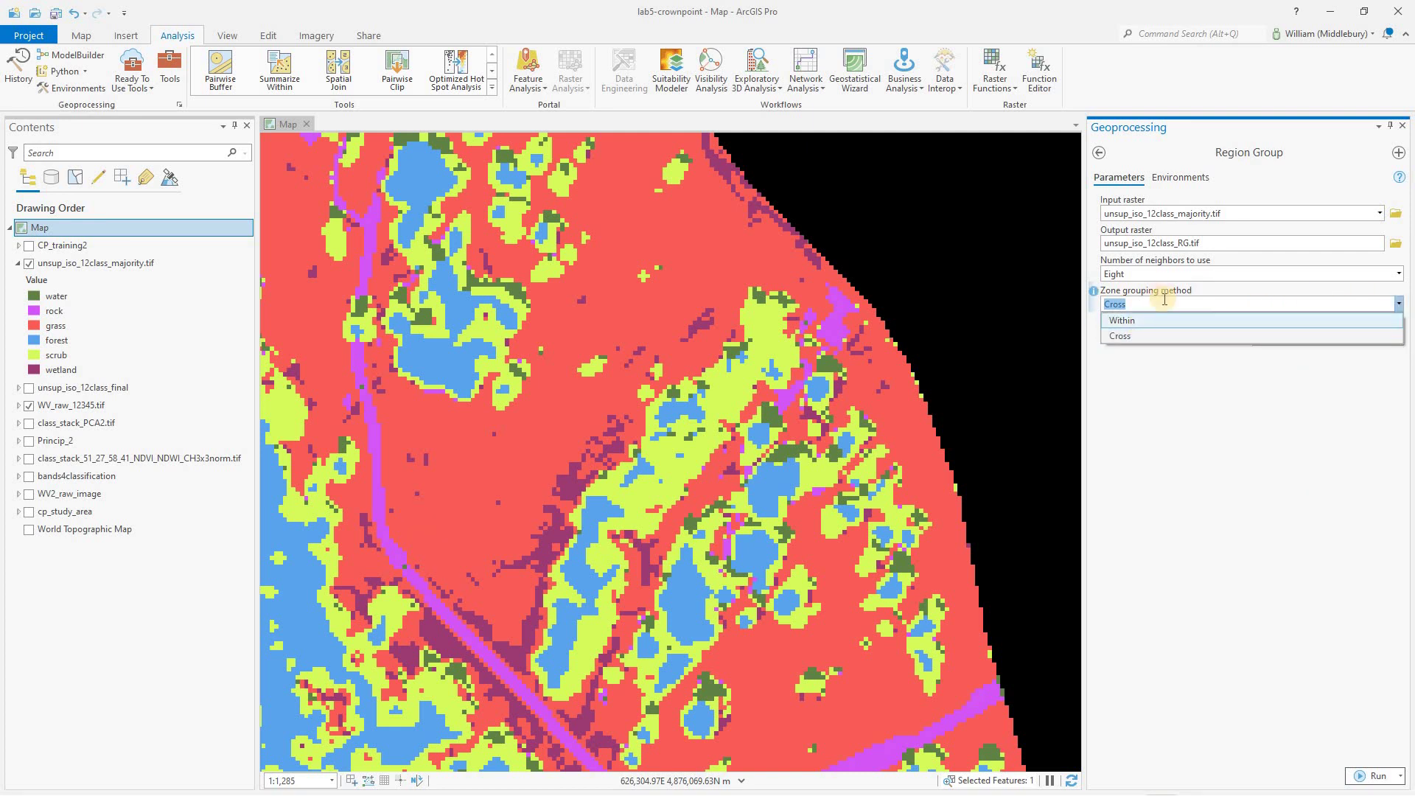
left_click(1139, 323)
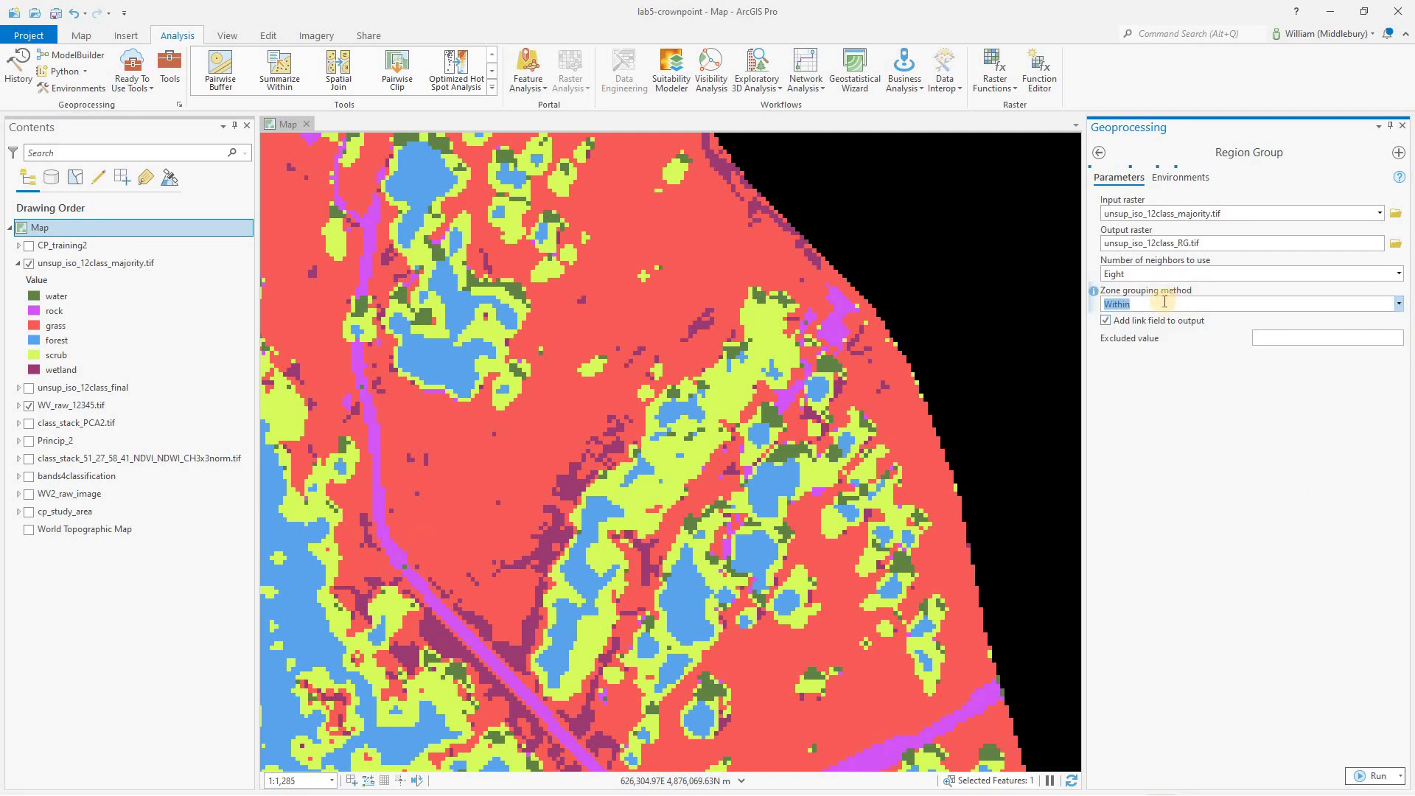
left_click(1107, 321)
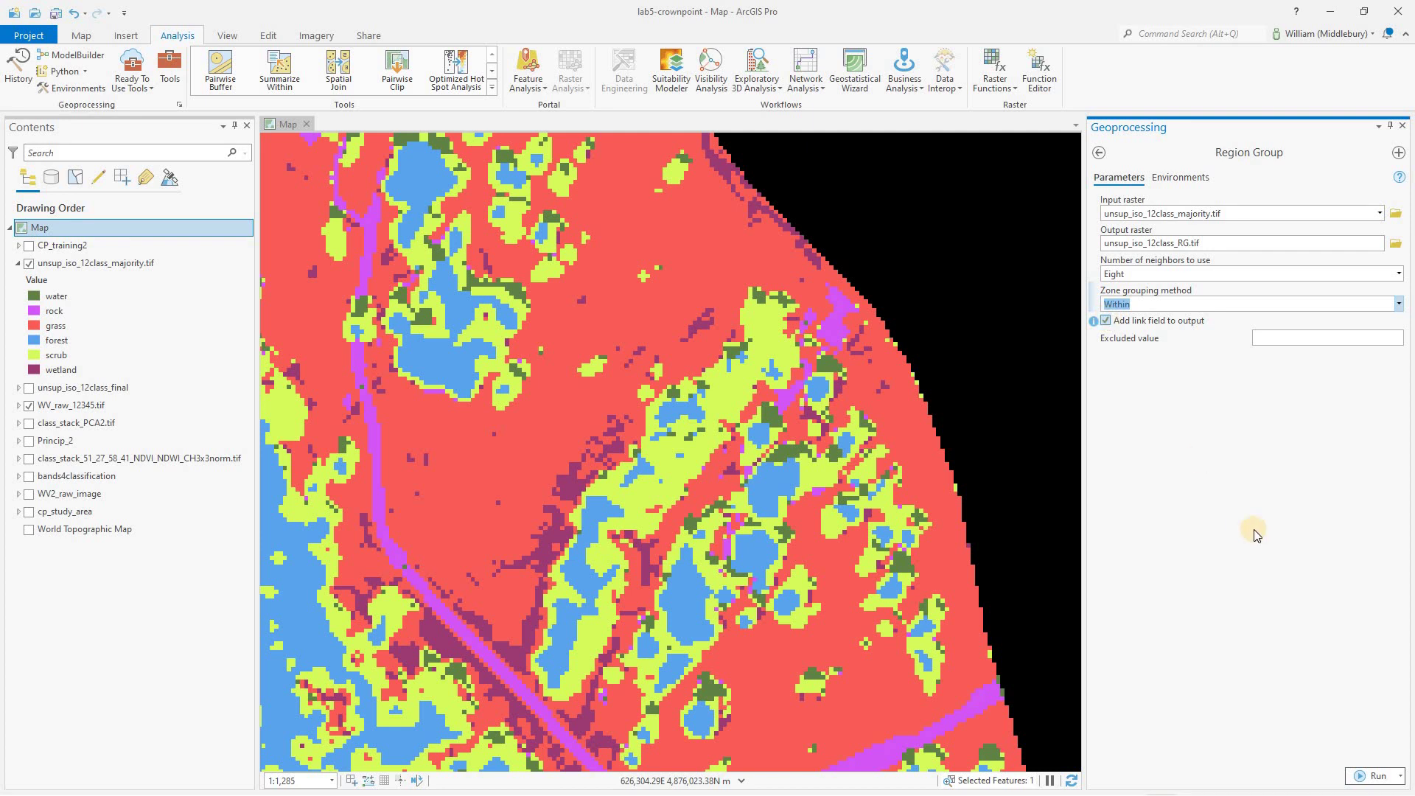
left_click(1373, 776)
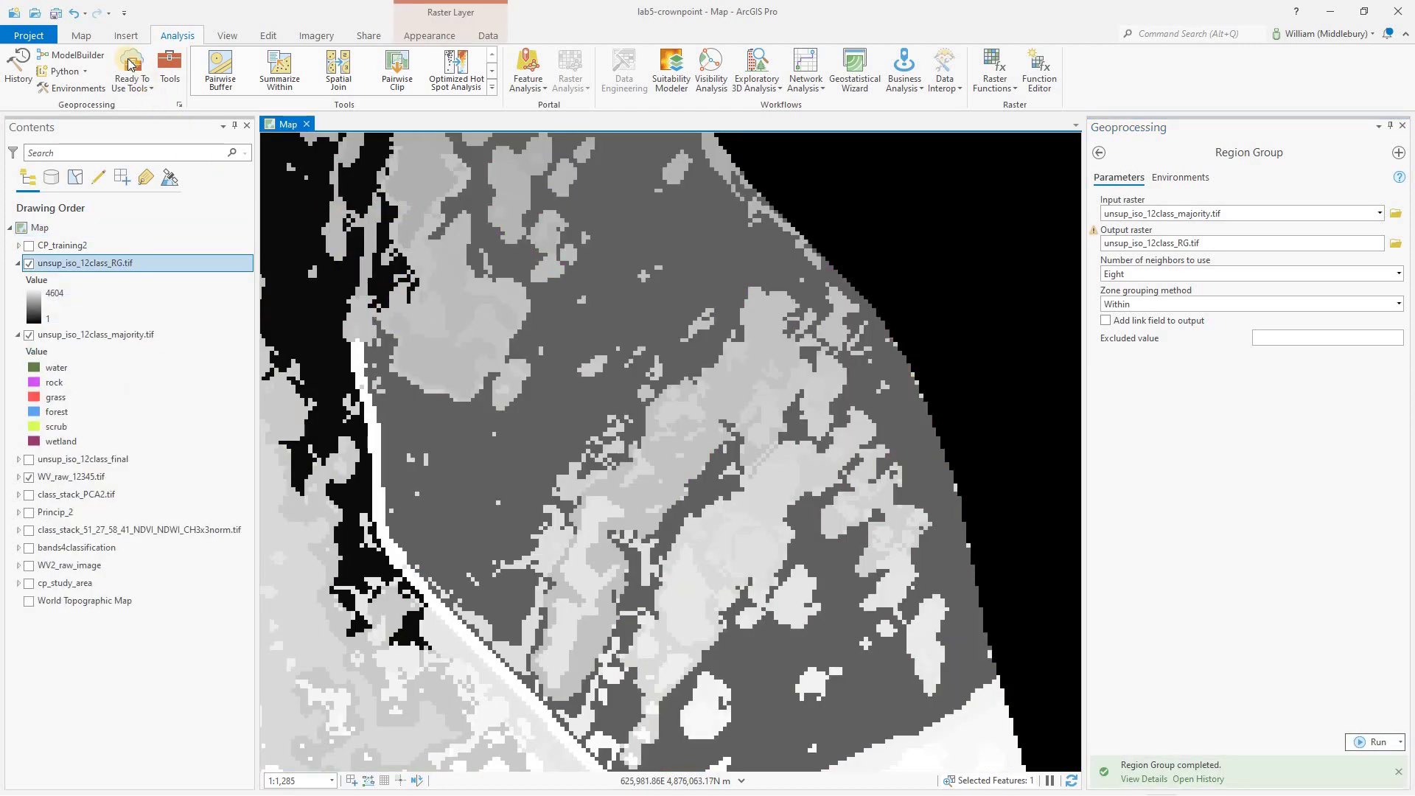
left_click(82, 36)
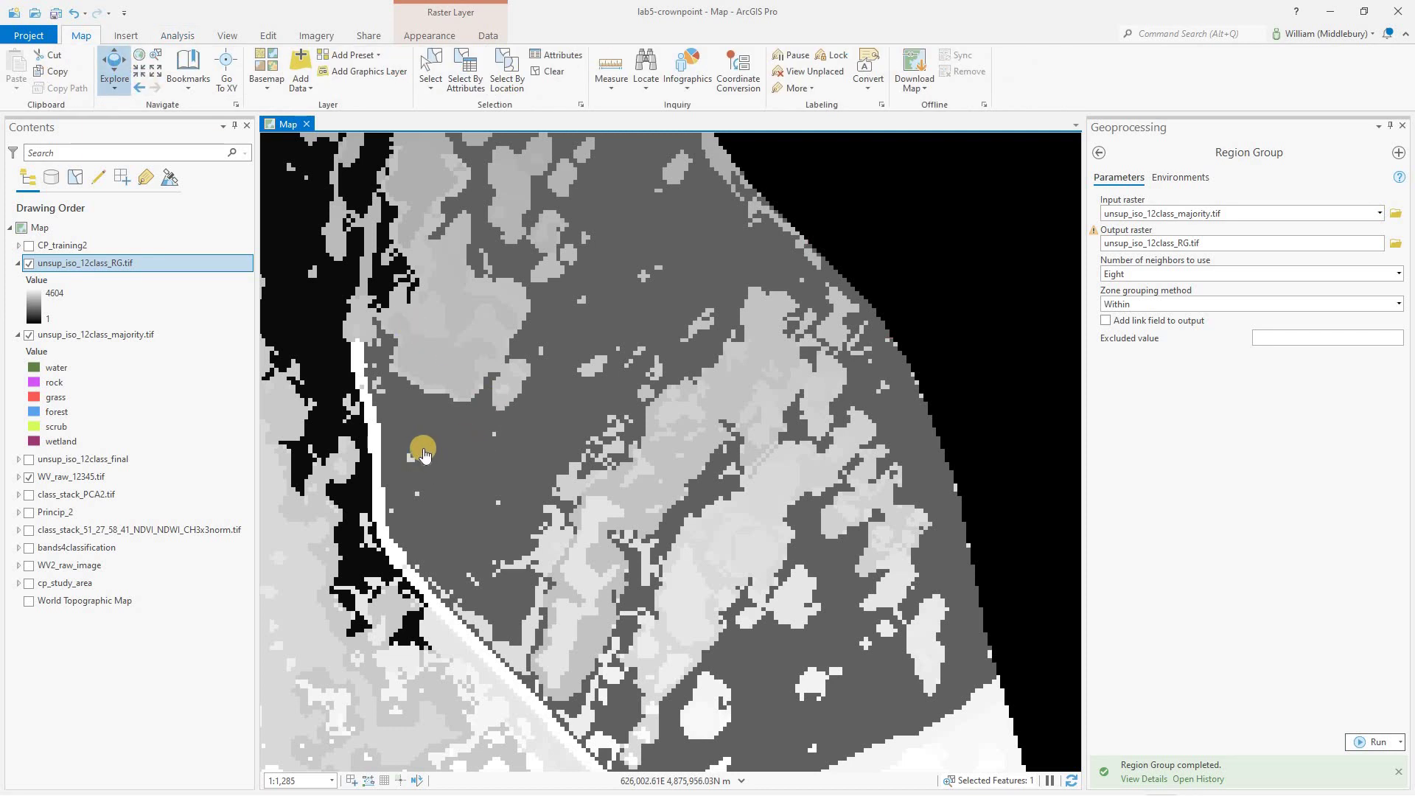
scroll(424, 477, "up", 3)
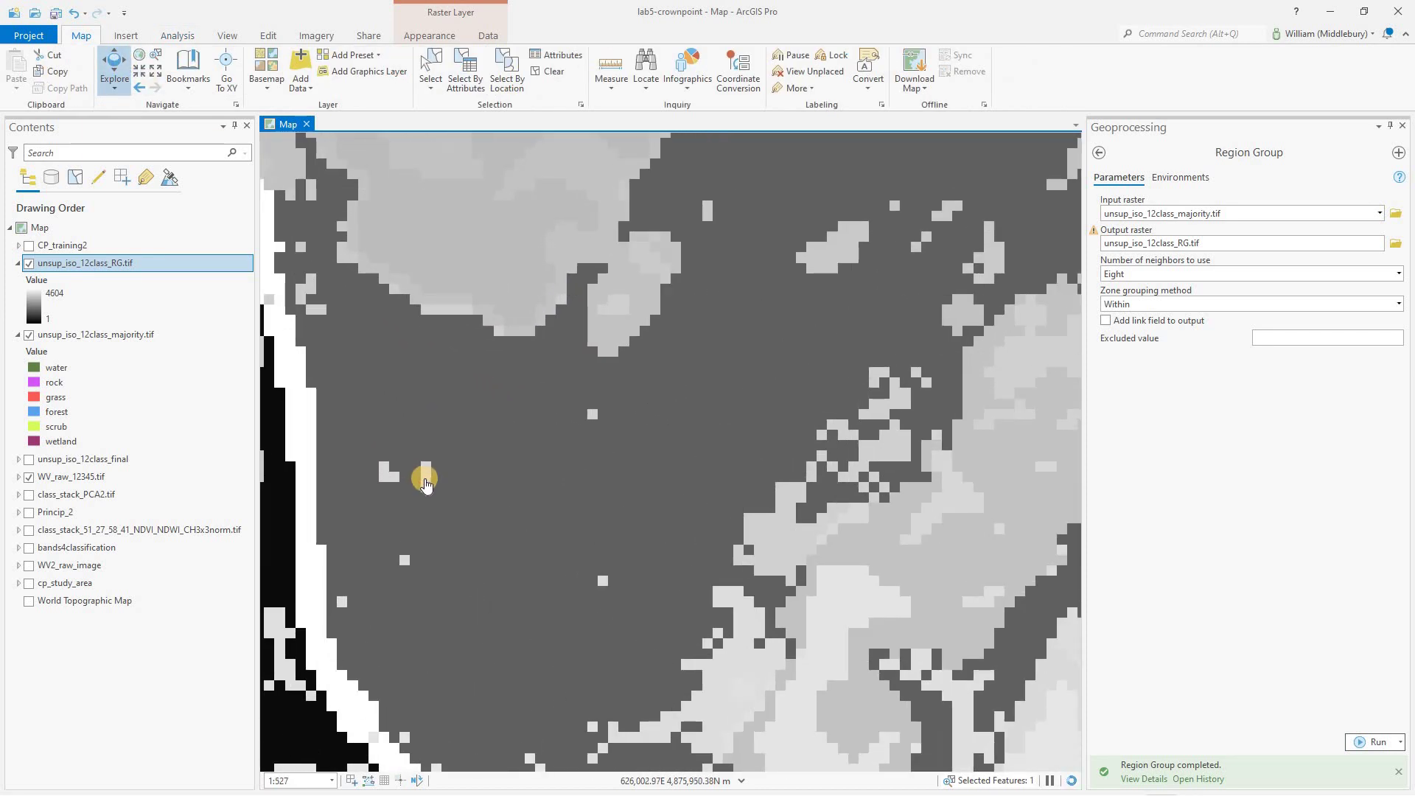
left_click(425, 480)
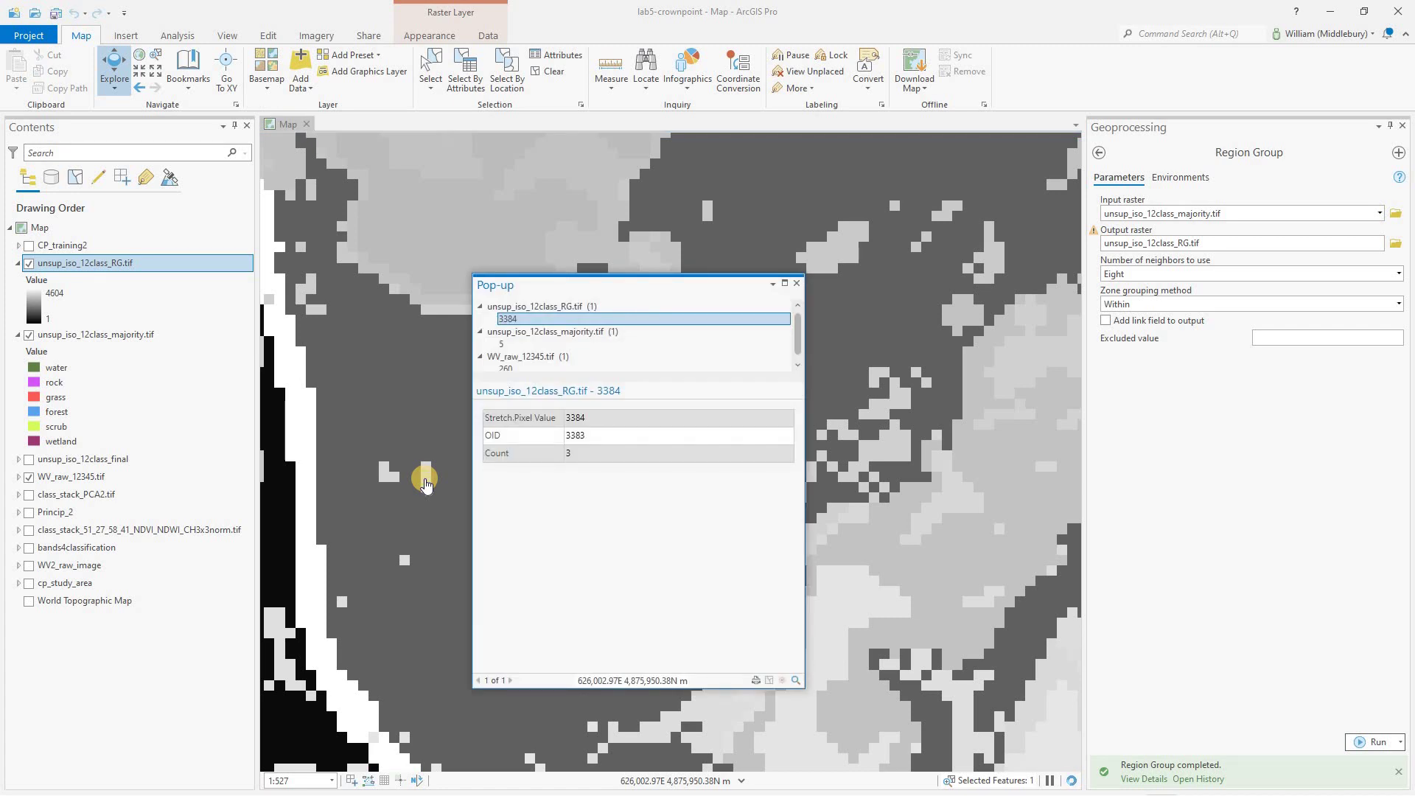
left_click(551, 305)
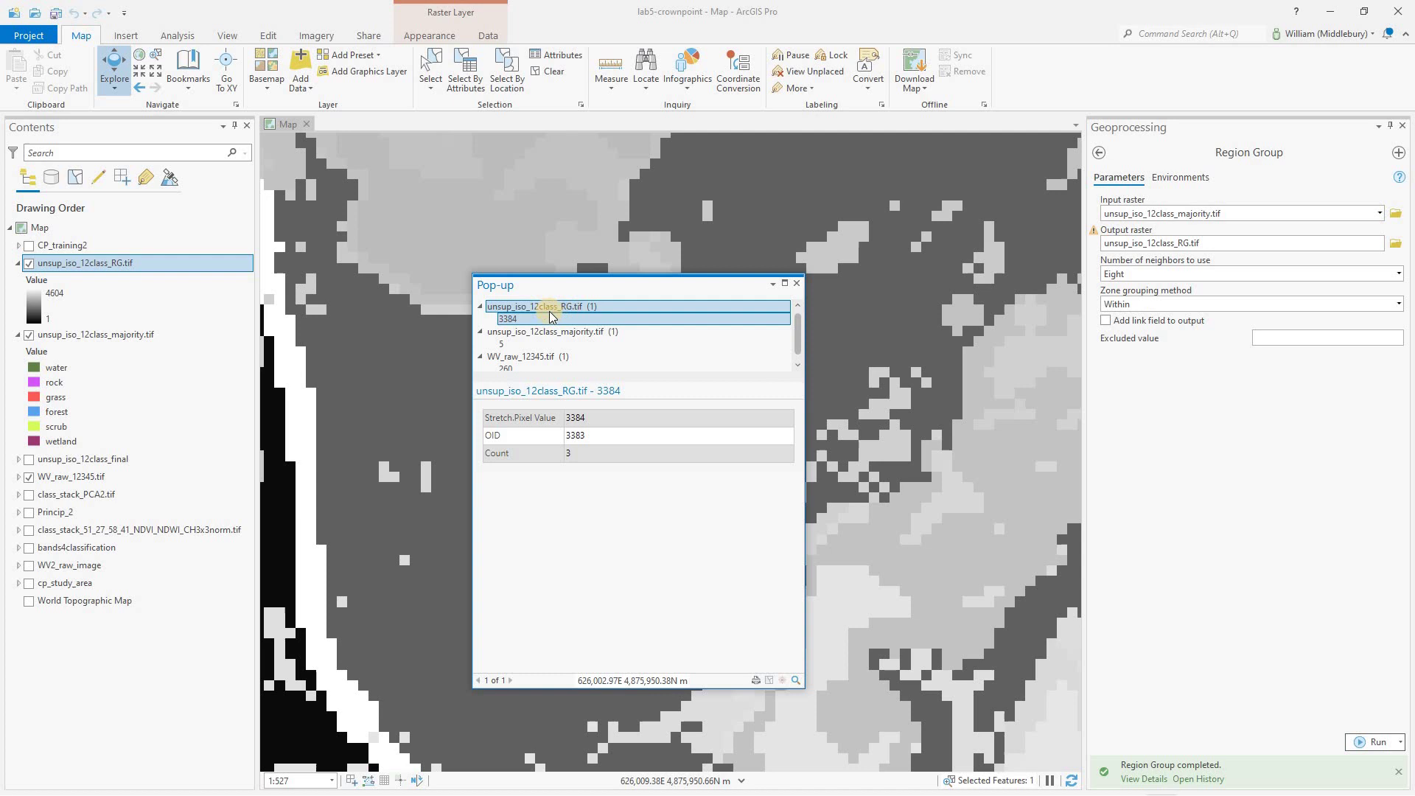
left_click(502, 321)
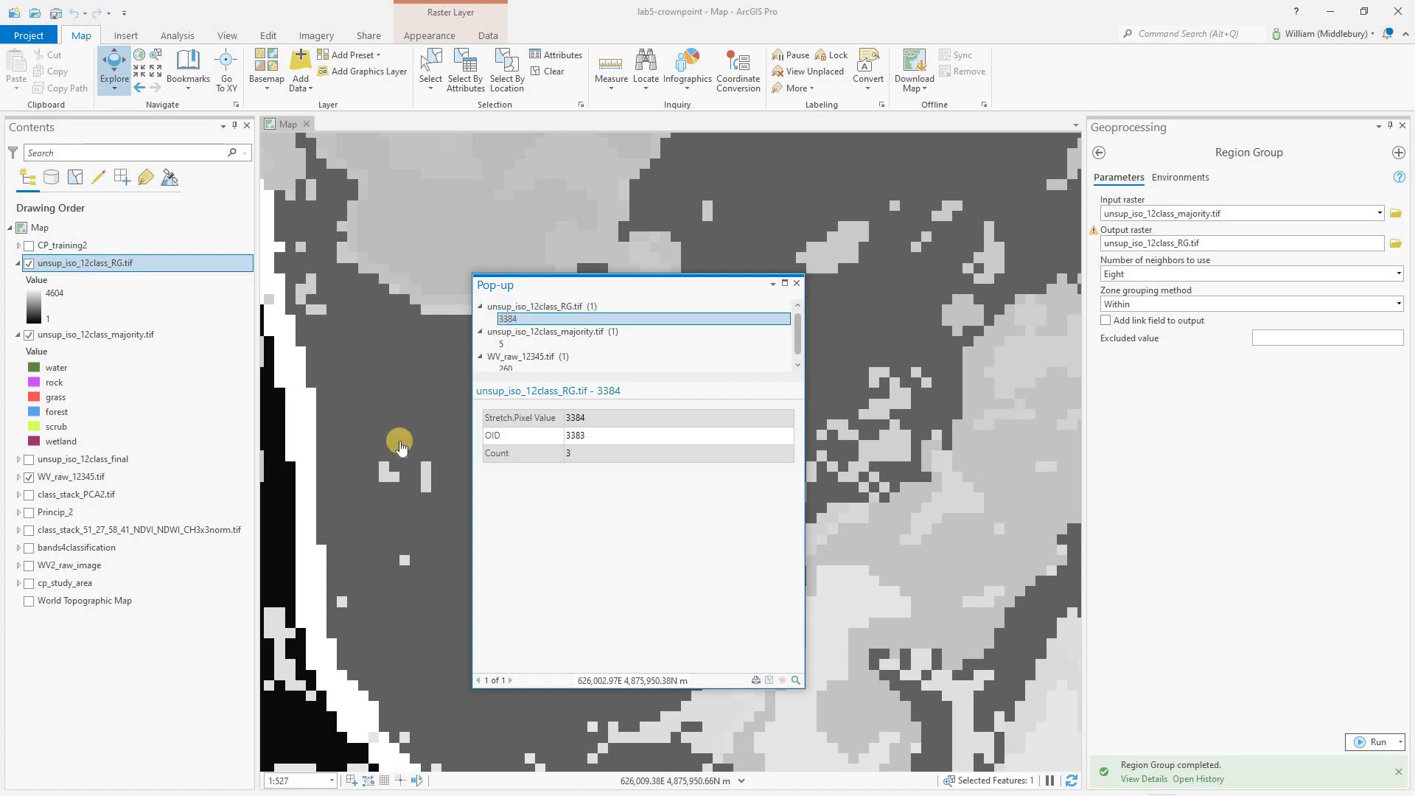
left_click(384, 483)
left_click(799, 286)
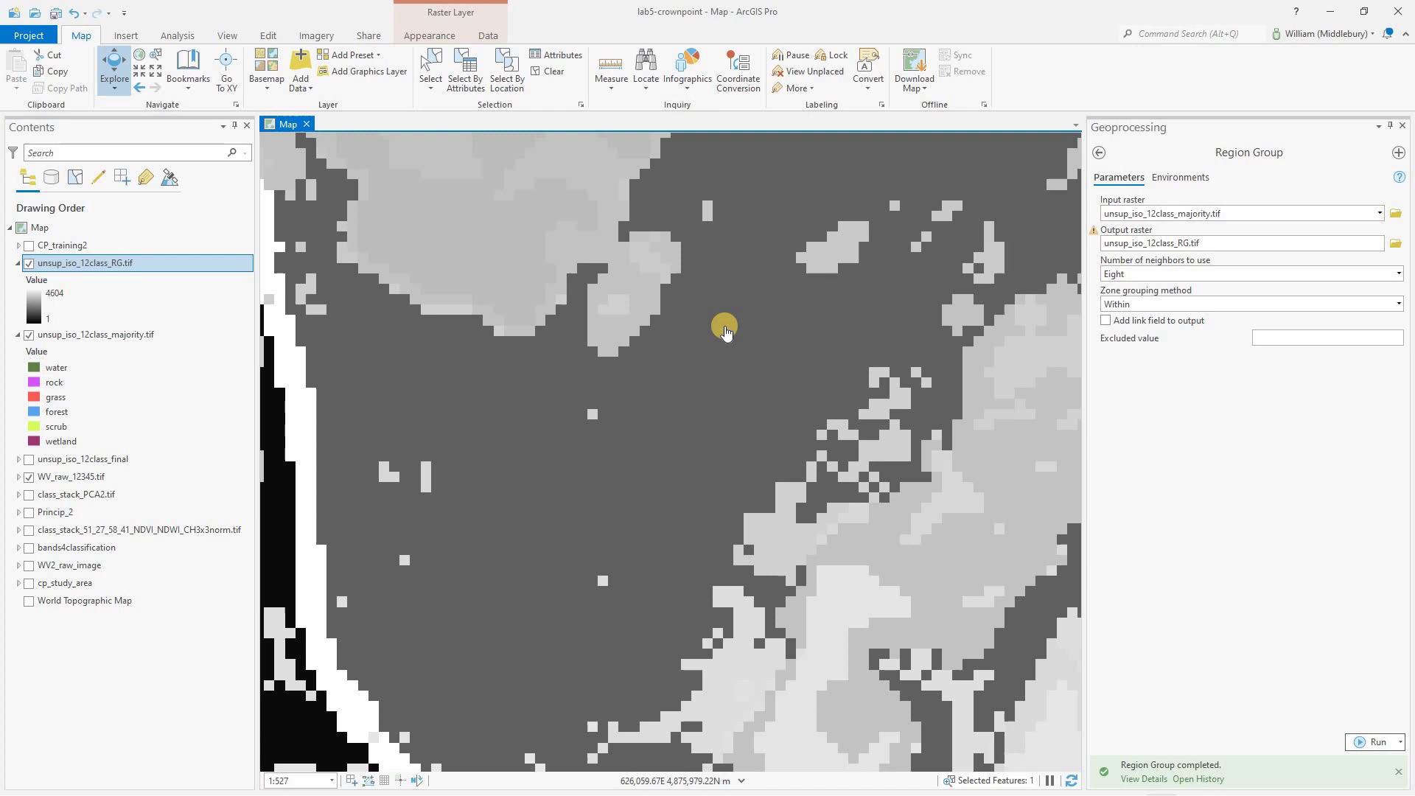
left_click_drag(724, 331, 624, 319)
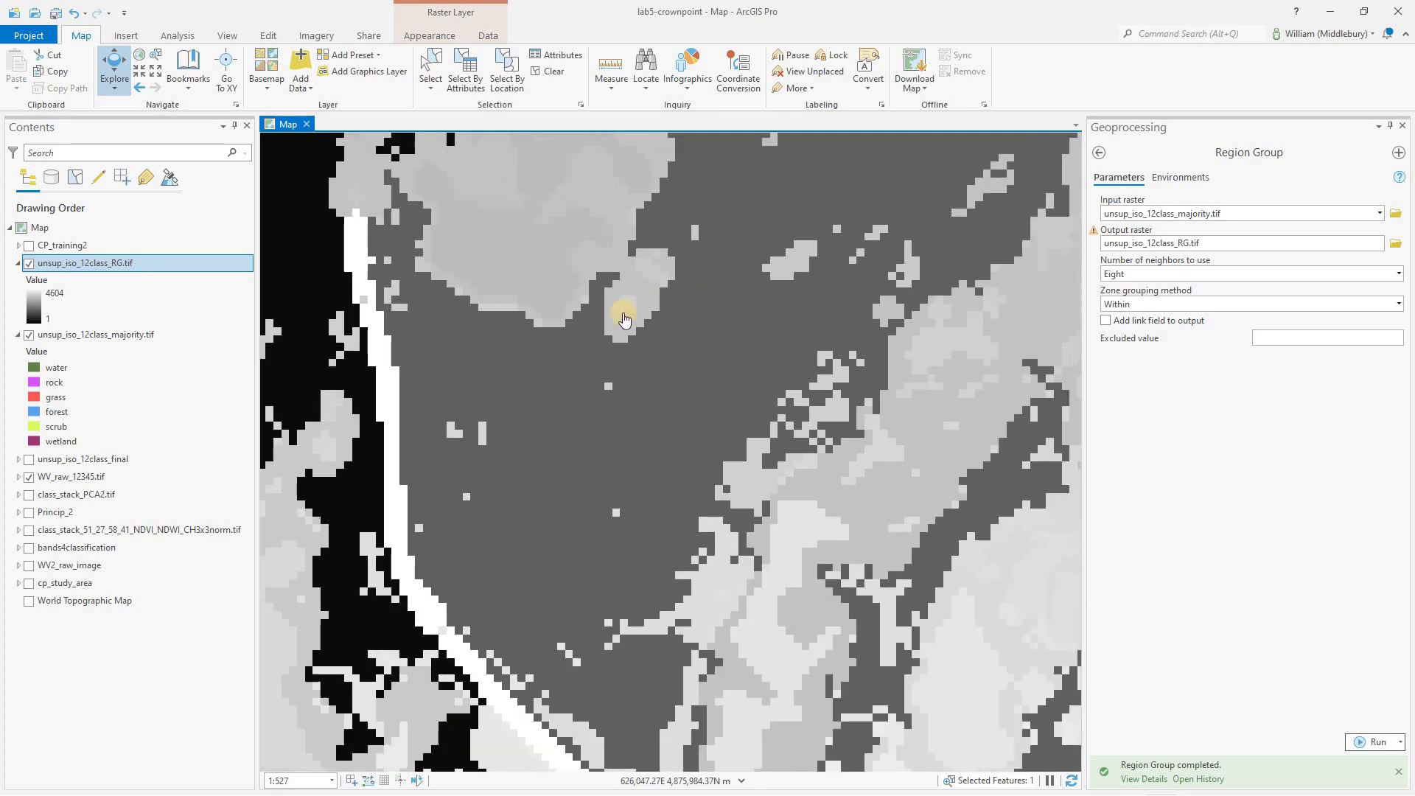
scroll(624, 319, "down", 5)
left_click(122, 263)
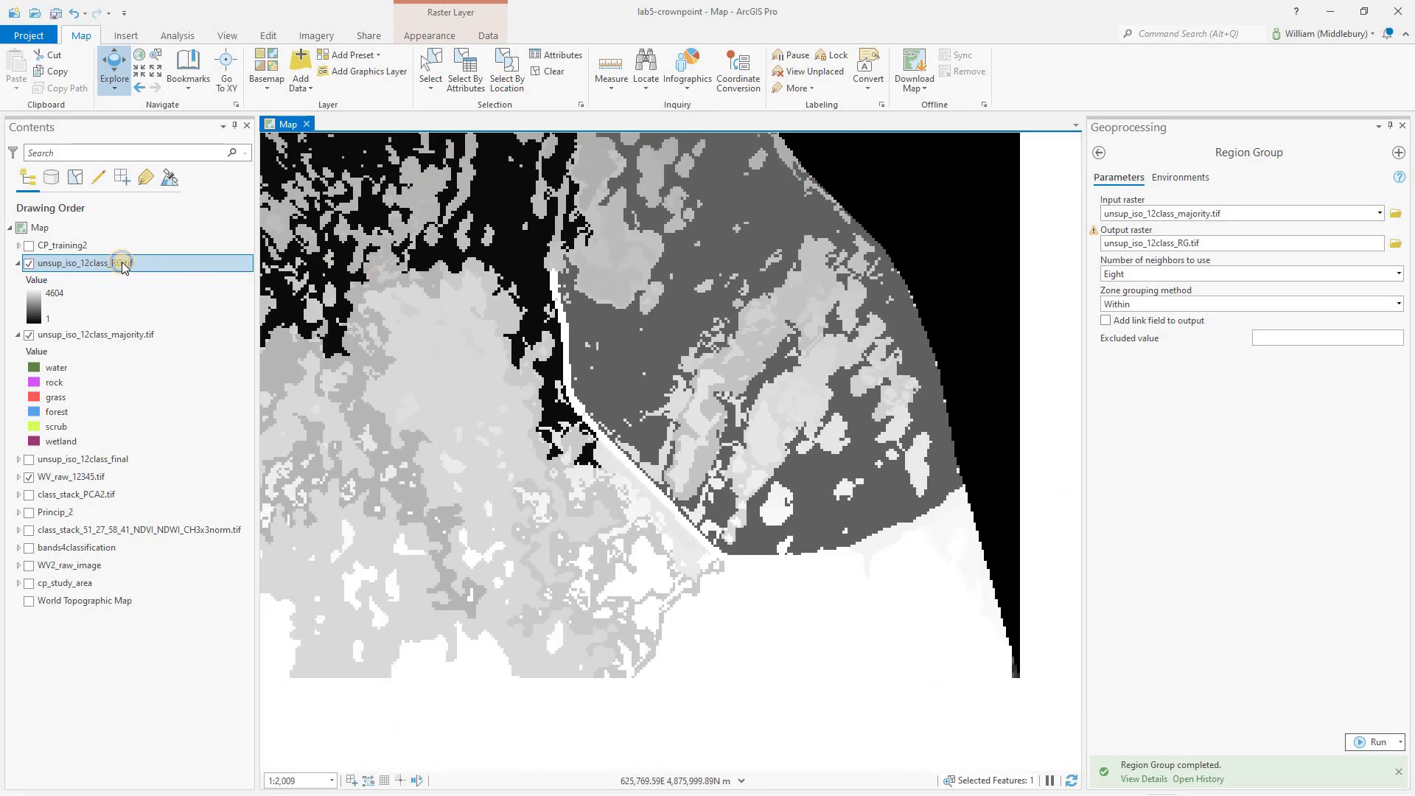
Step: Inspect the RG raster's attribute table down to its last regions and cell counts, then close it
right_click(124, 266)
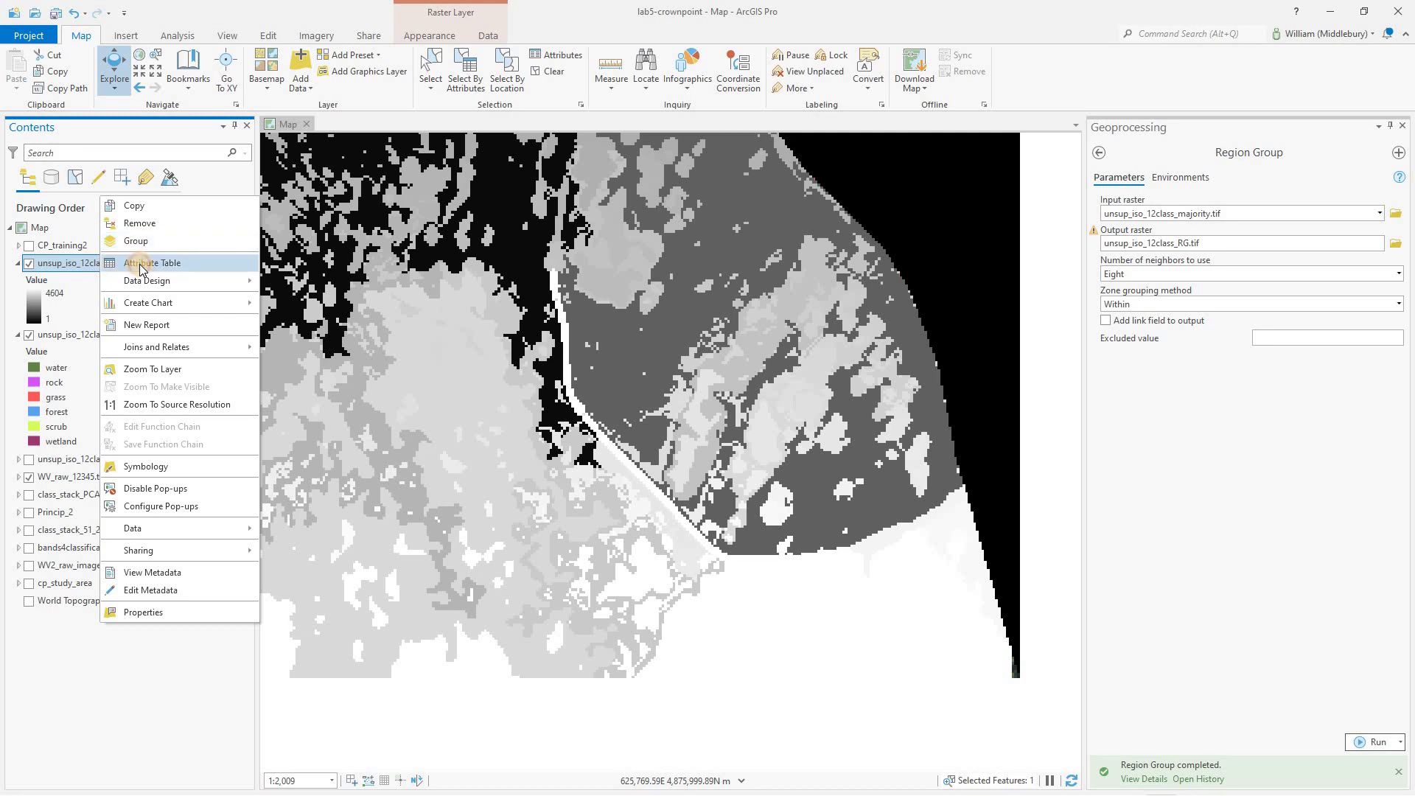
left_click(144, 263)
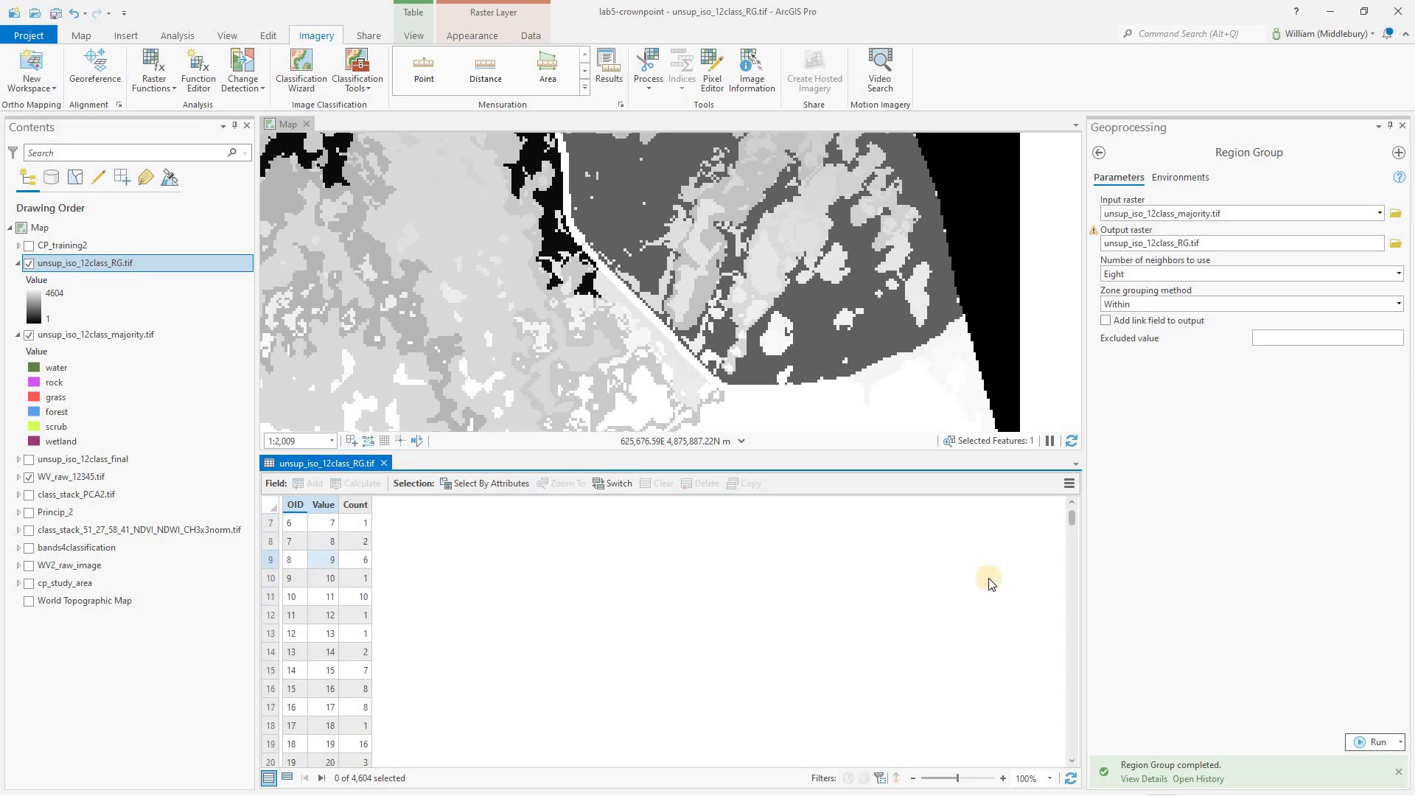
scroll(1073, 518, "down", 2)
left_click_drag(1073, 517, 1070, 759)
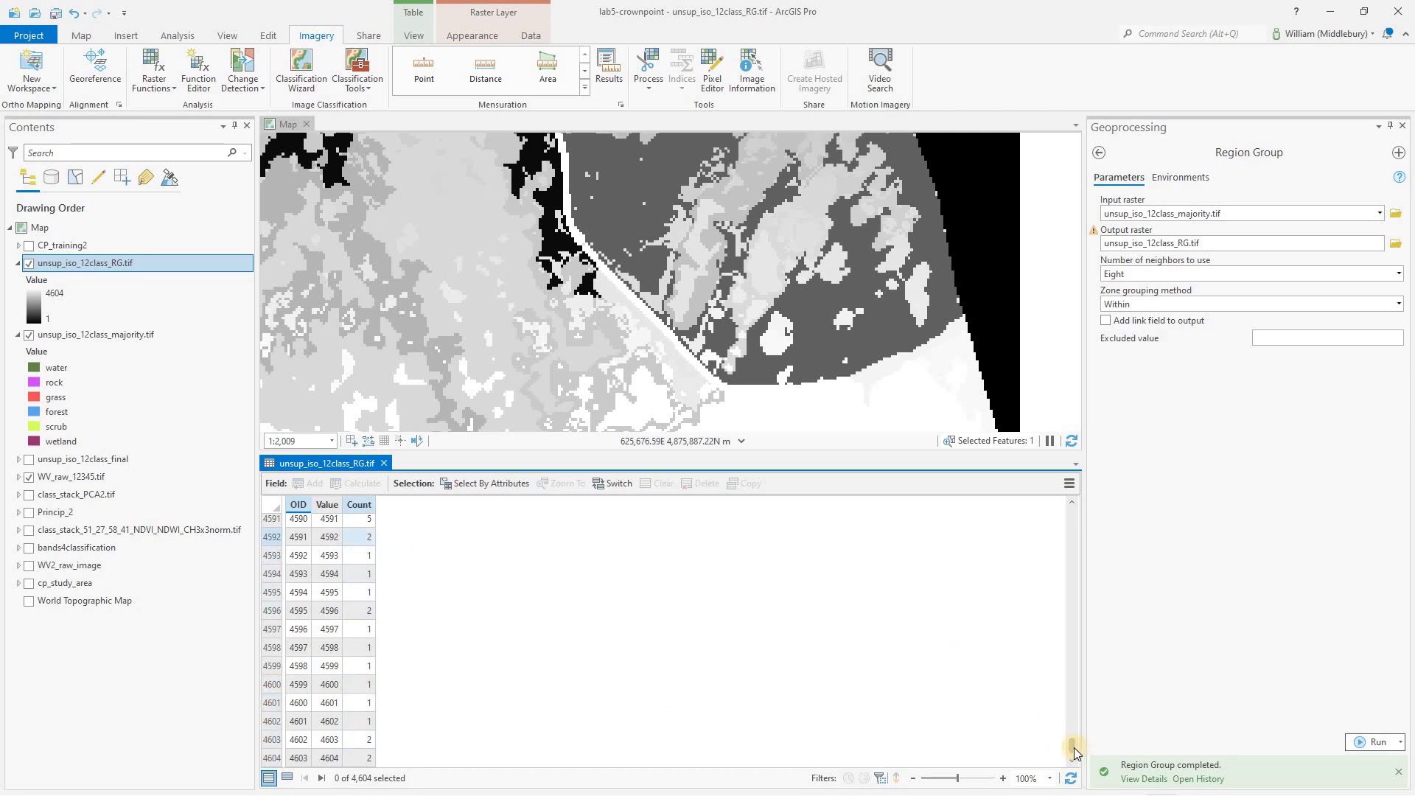
left_click(288, 594)
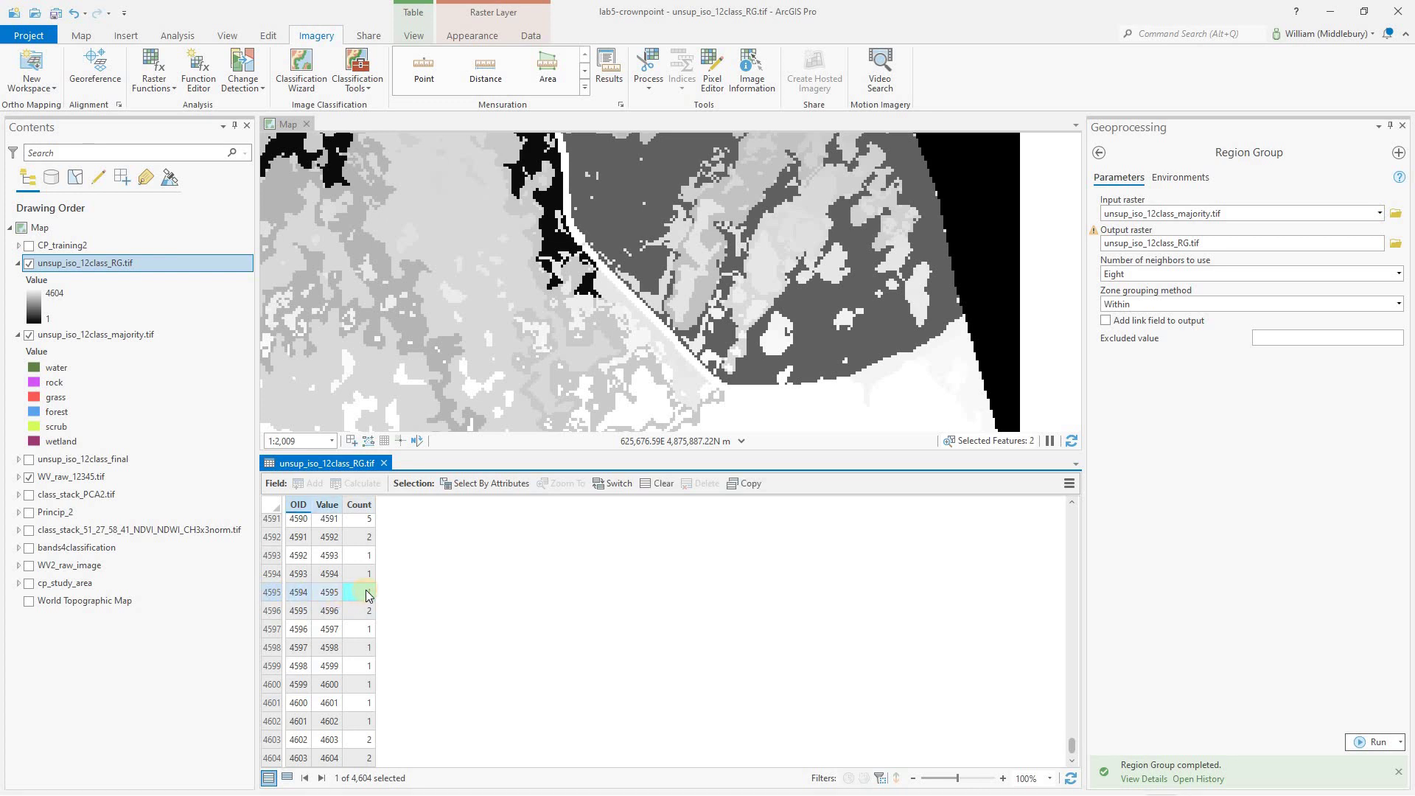
key("Left")
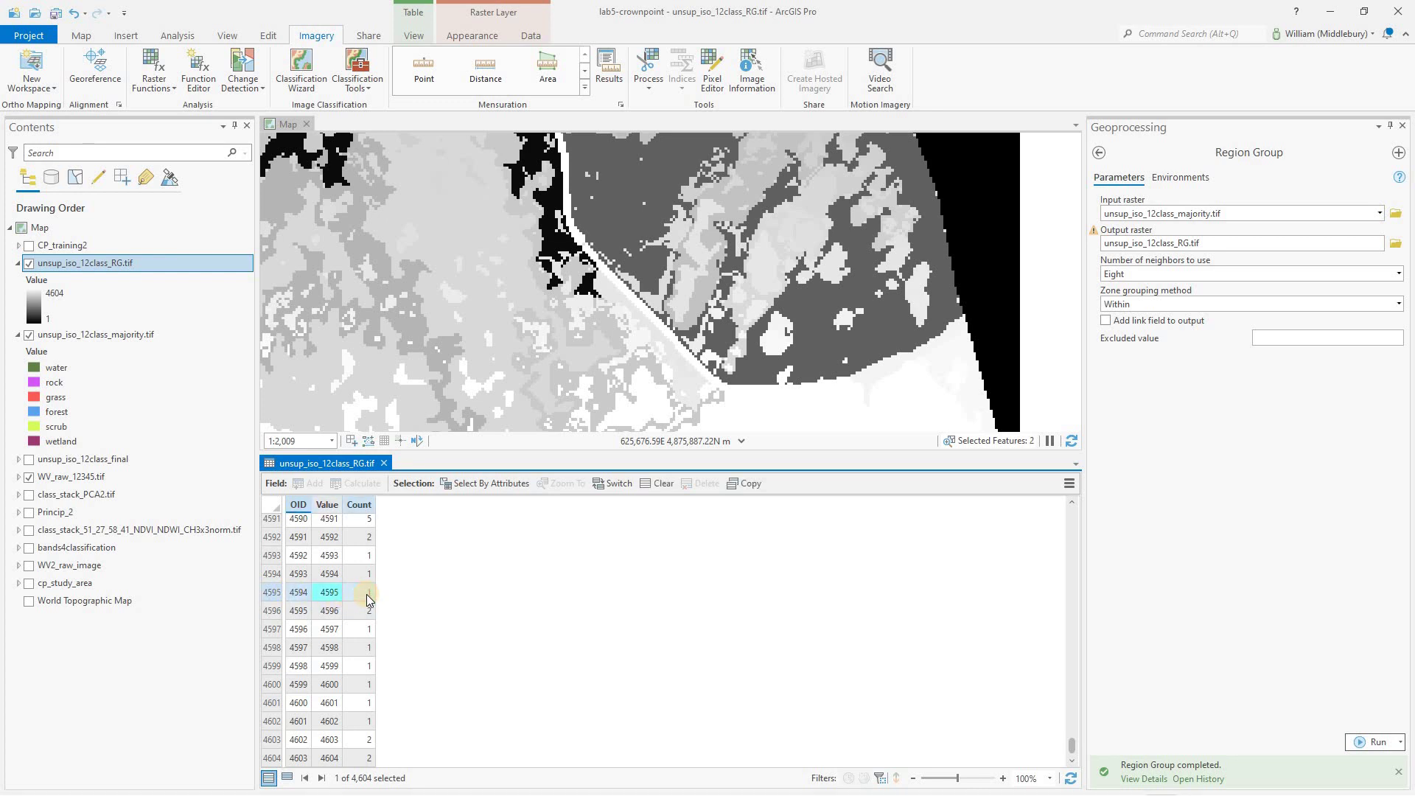
key("shift+Right")
left_click(383, 464)
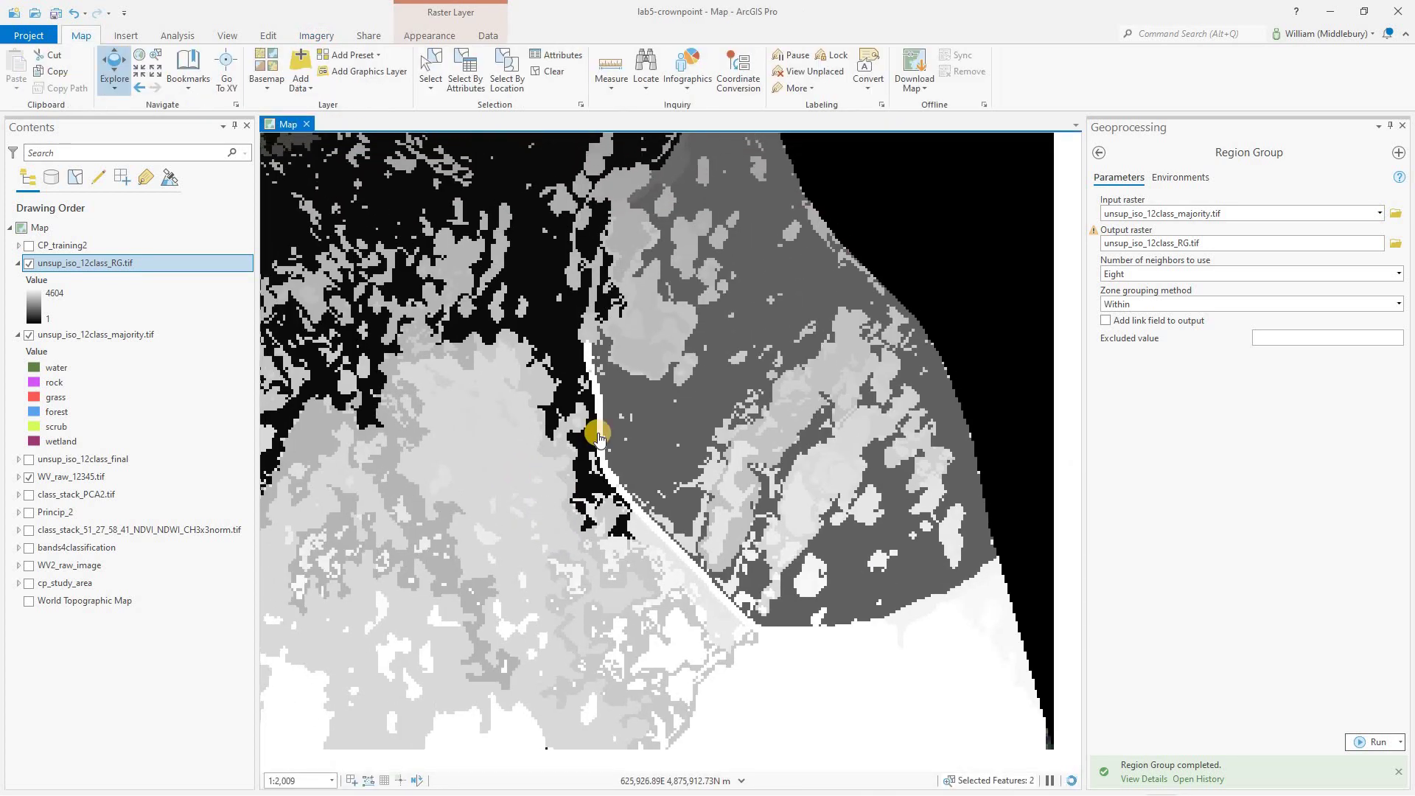
Step: Reopen the Geoprocessing tool finder from Analysis > Tools
left_click(1403, 126)
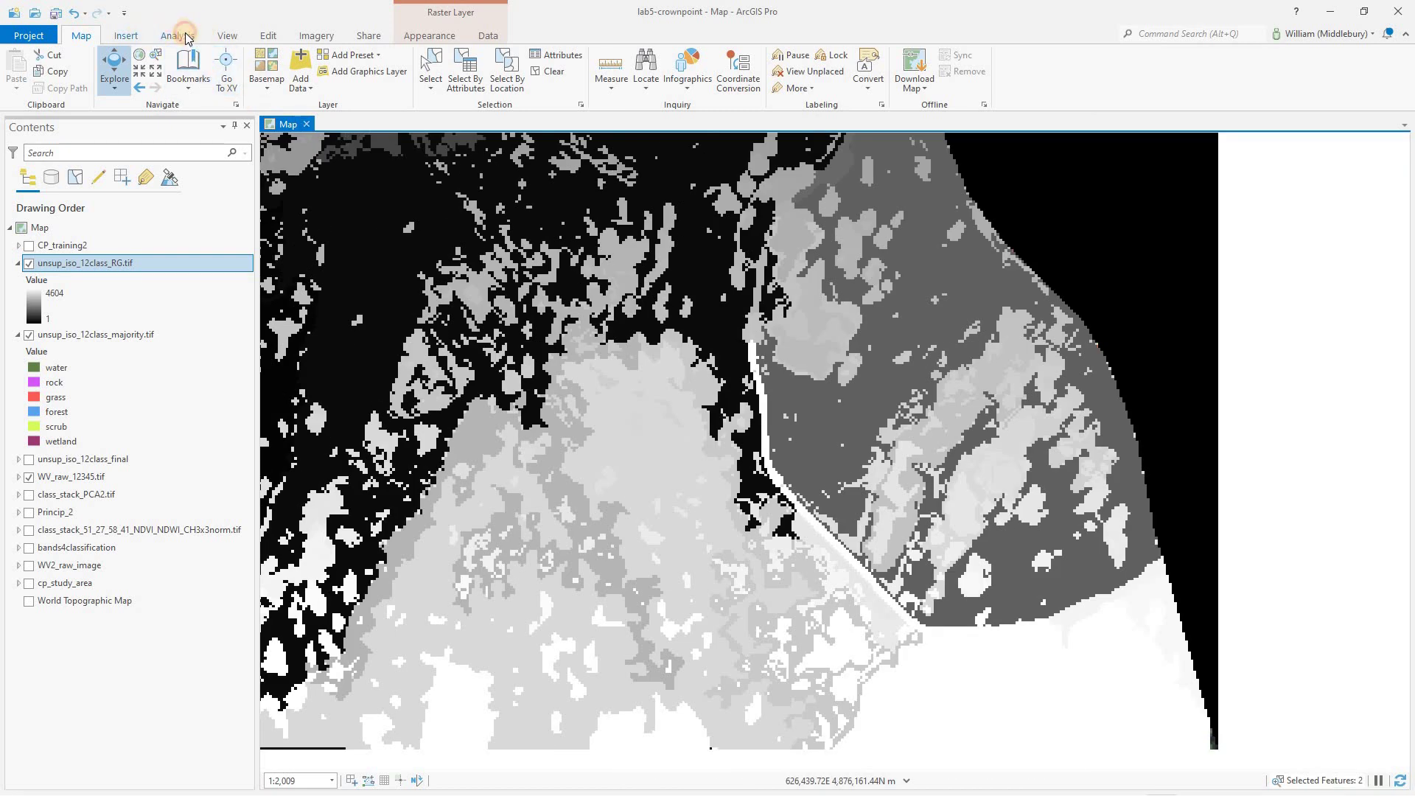
left_click(177, 35)
left_click(170, 80)
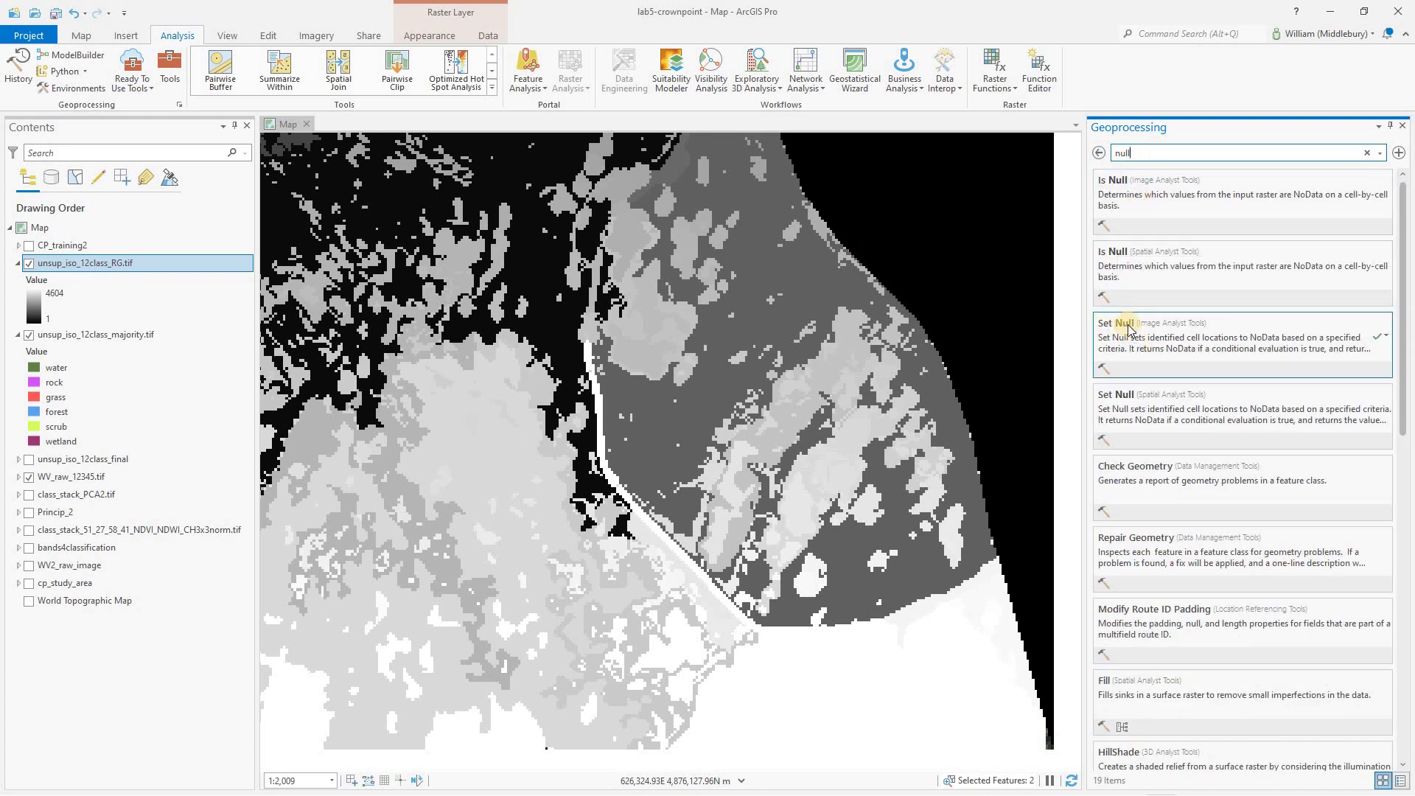
Step: Open Set Null with unsup_iso_12class_RG.tif as the conditional raster
left_click_drag(1113, 254, 1114, 331)
left_click(1115, 325)
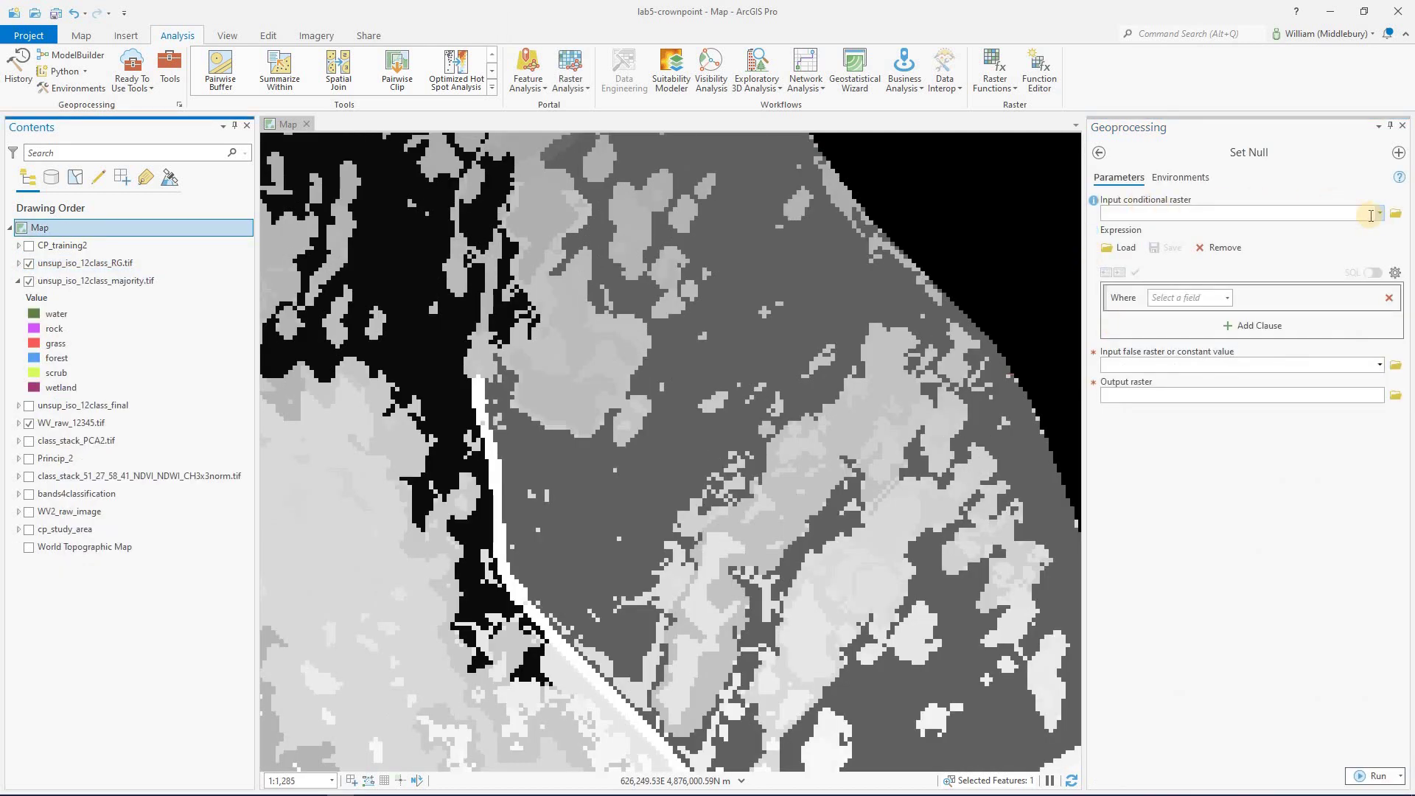
left_click(1379, 214)
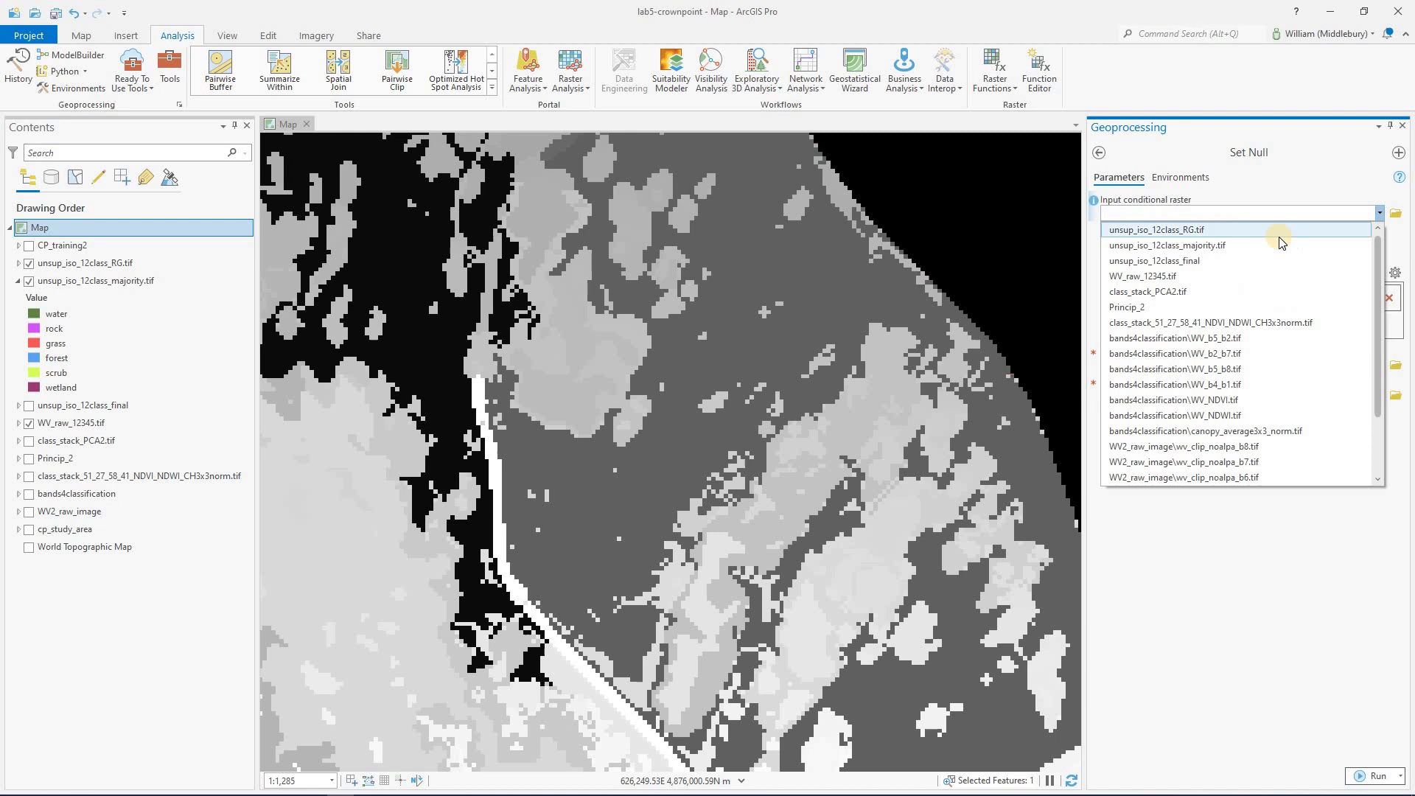
left_click(1196, 231)
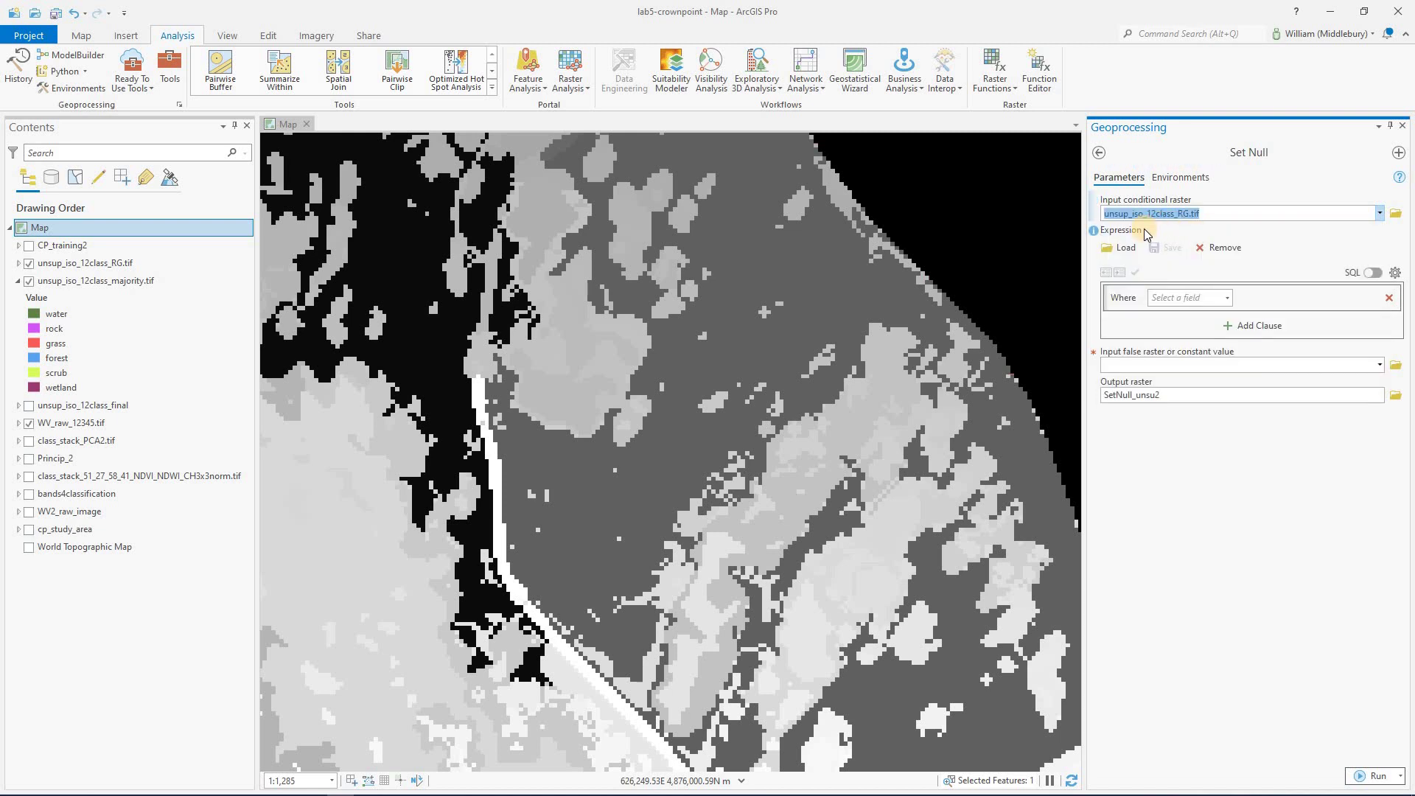
Step: Build the expression Count is less than 10 and enter 1 as the false value
left_click(1227, 299)
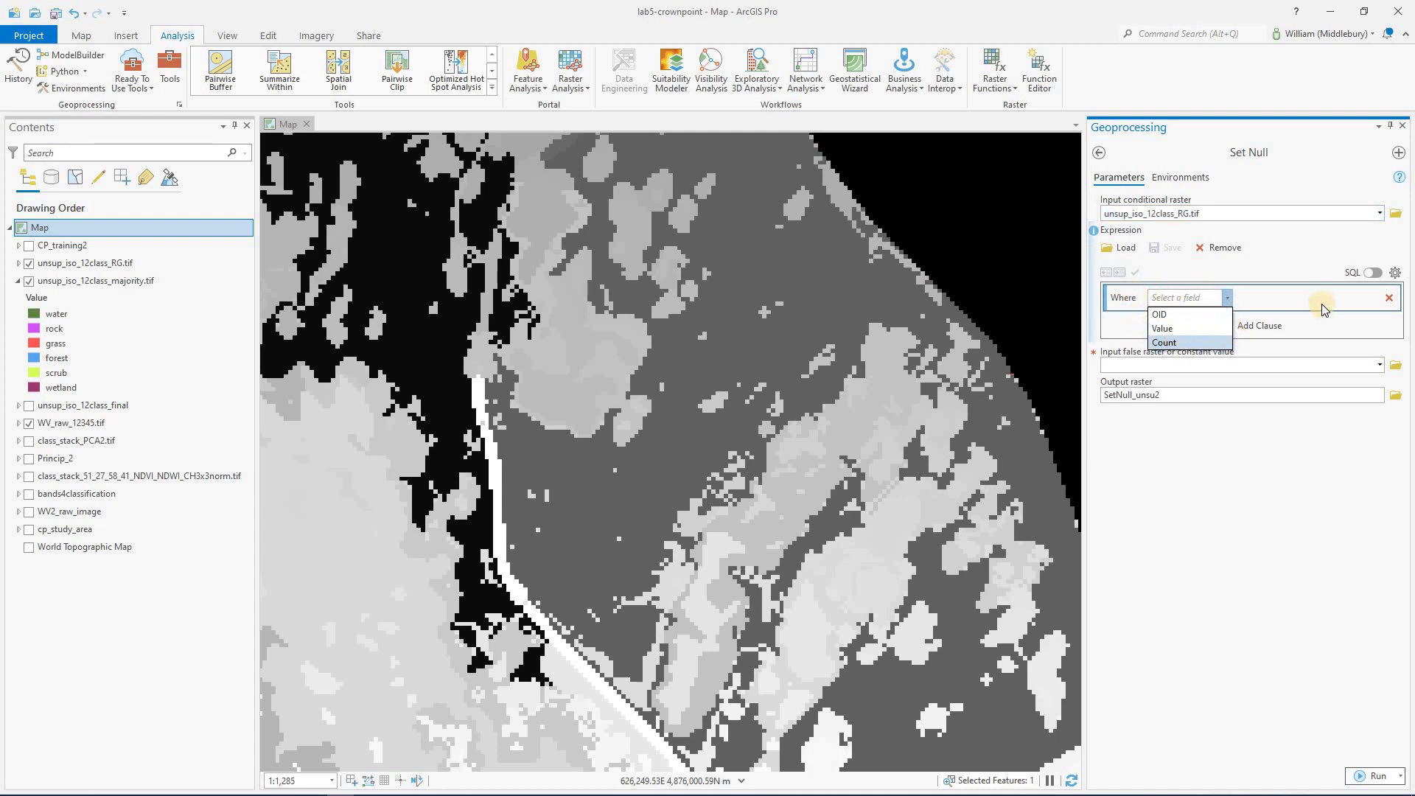
left_click(1177, 344)
left_click(1283, 297)
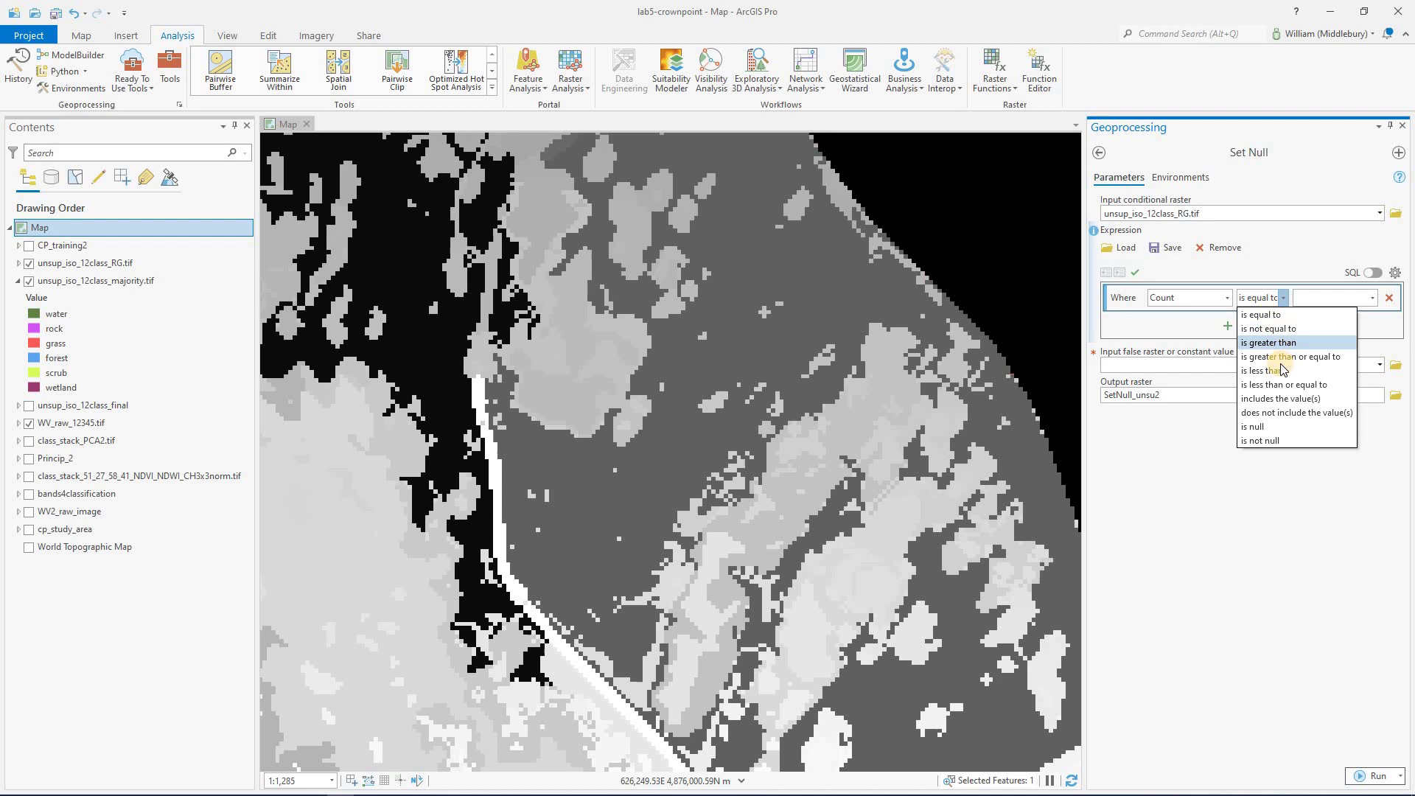
left_click(1286, 370)
left_click(1314, 301)
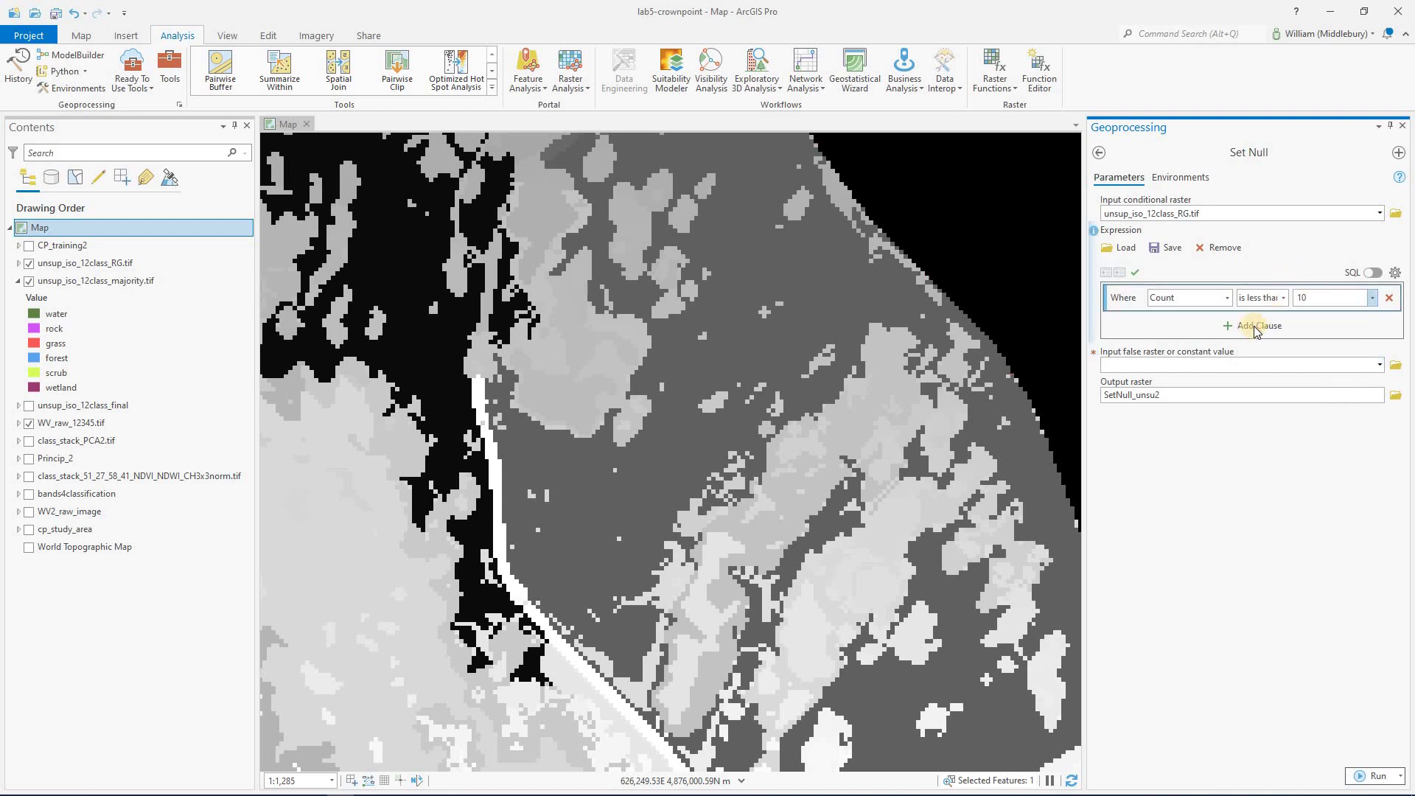
left_click(1246, 363)
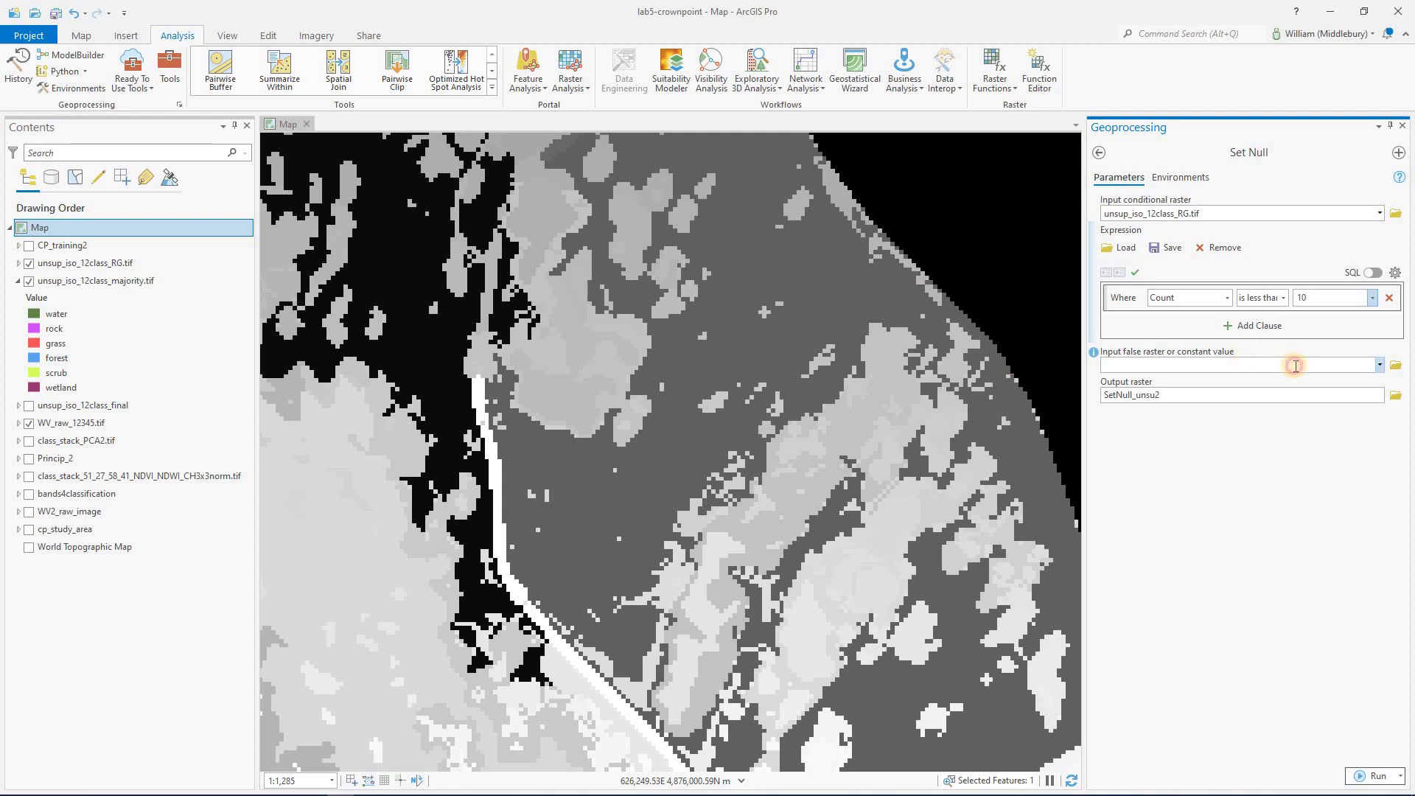
left_click(1179, 359)
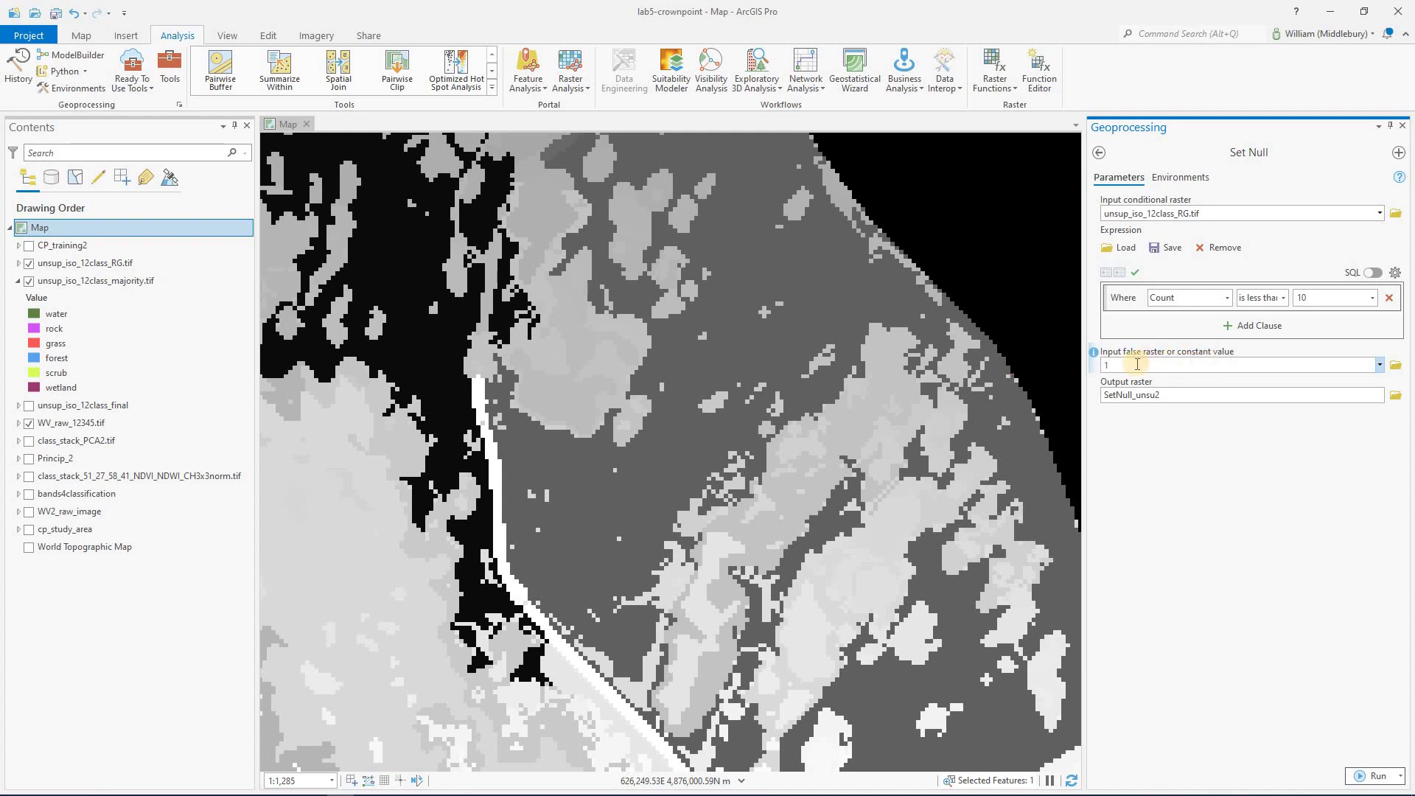
type("1")
Step: Save the output as unsup_iso_12class_RG_setnull.tif and run Set Null
left_click(1398, 398)
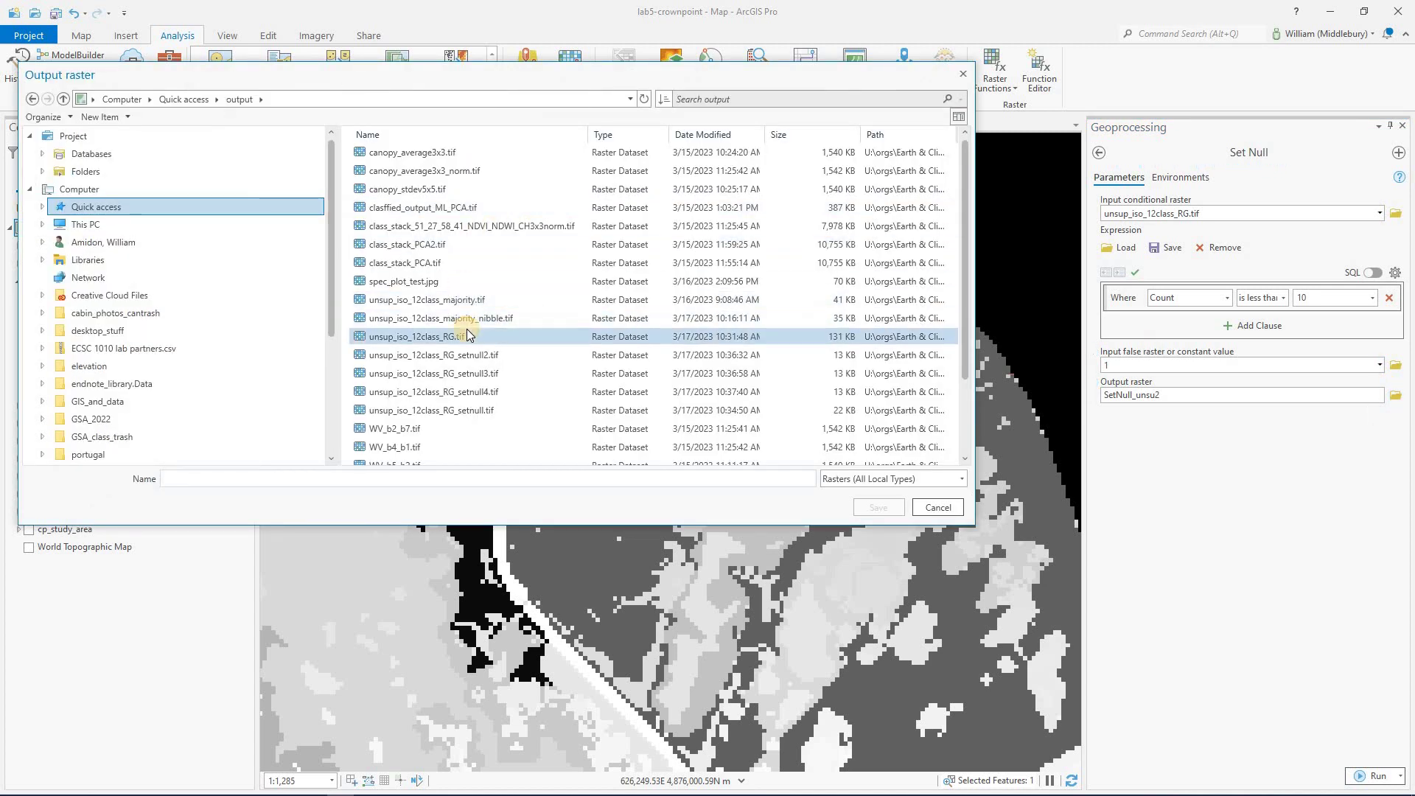
double_click(466, 329)
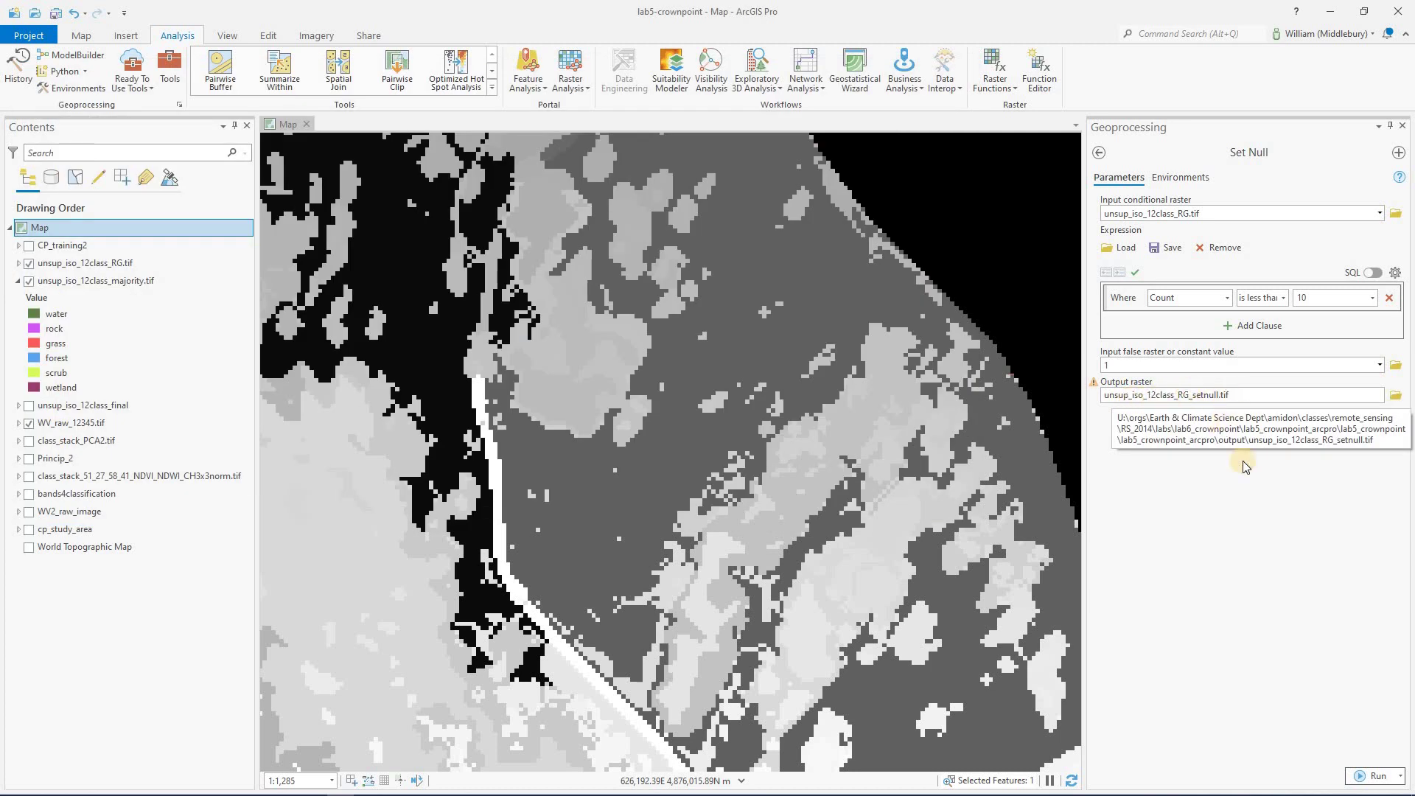
left_click(1372, 777)
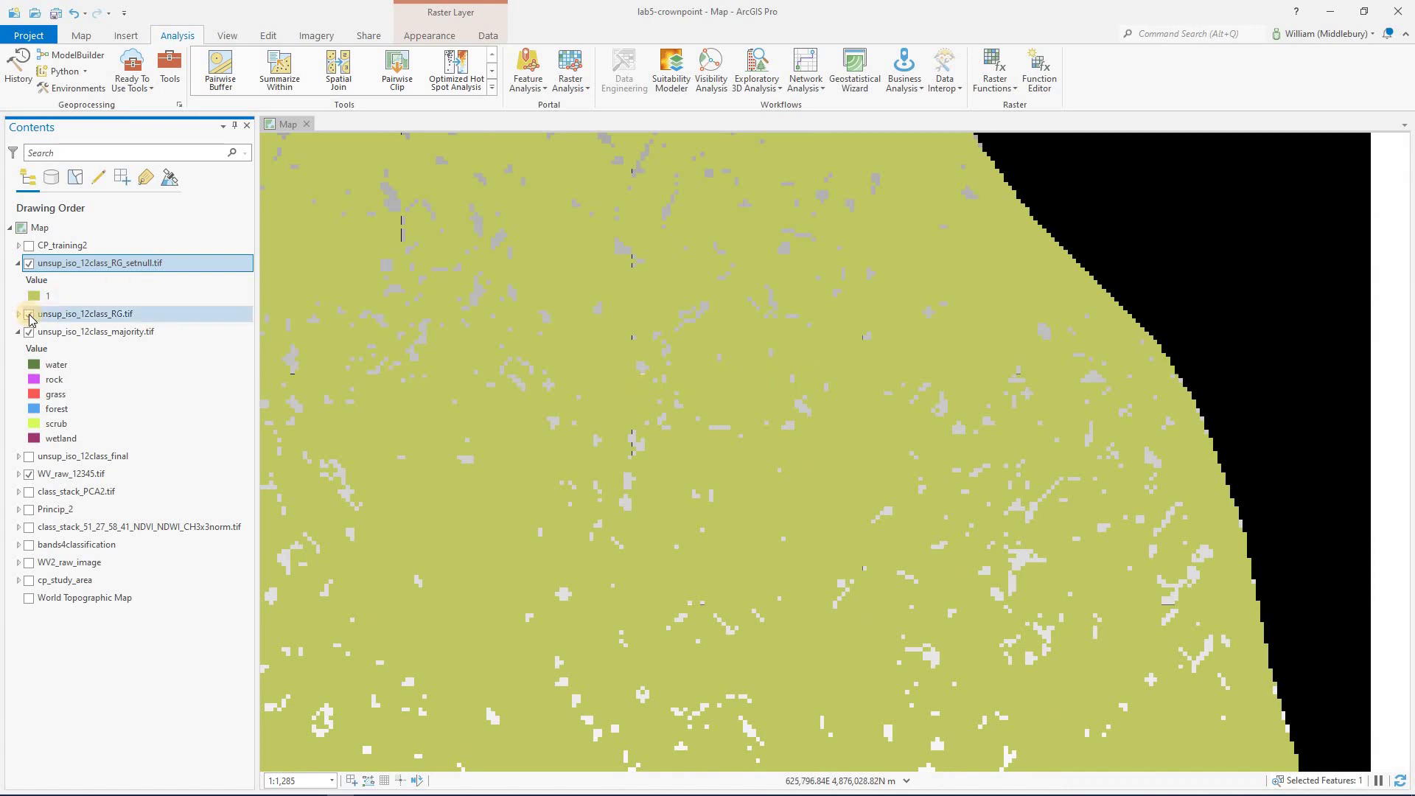
left_click(29, 315)
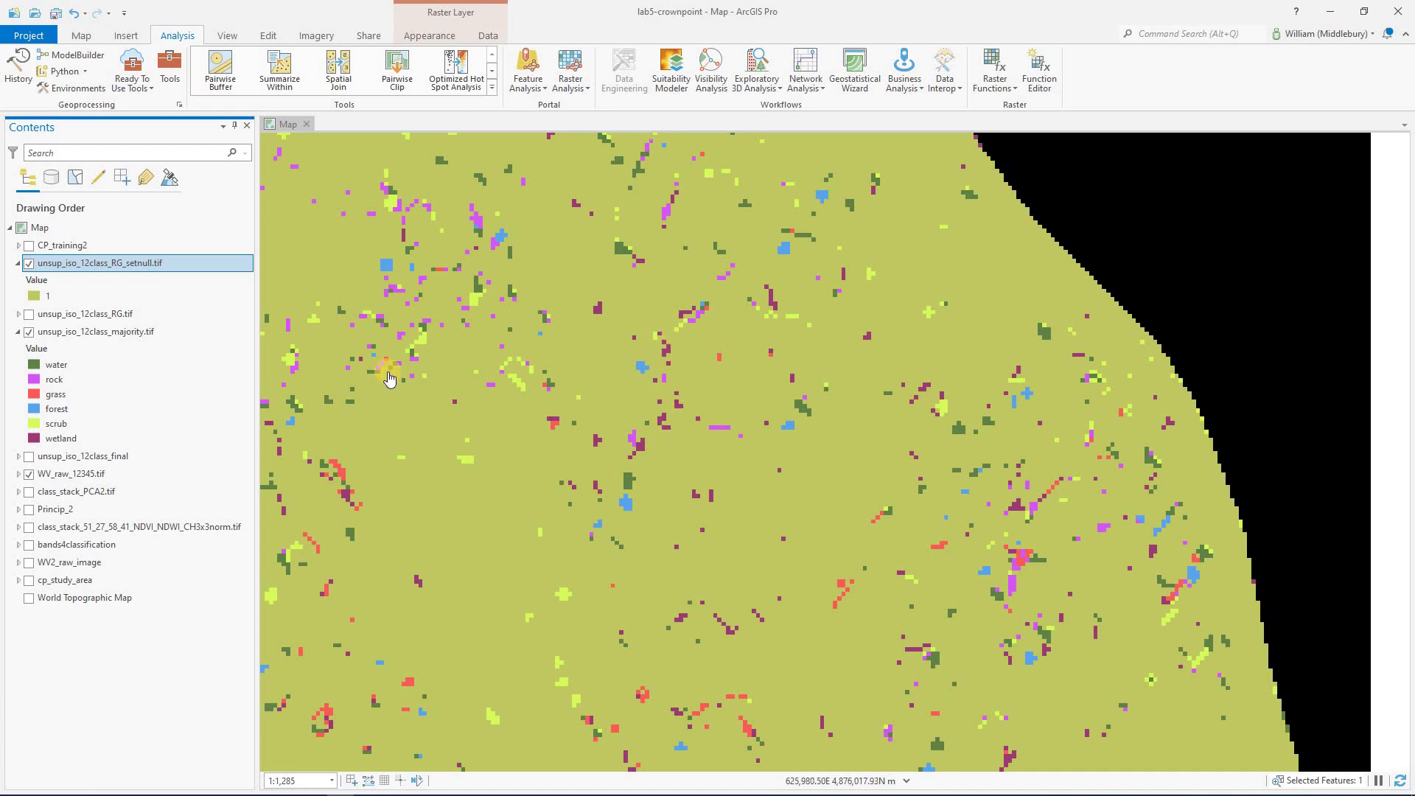
left_click(29, 263)
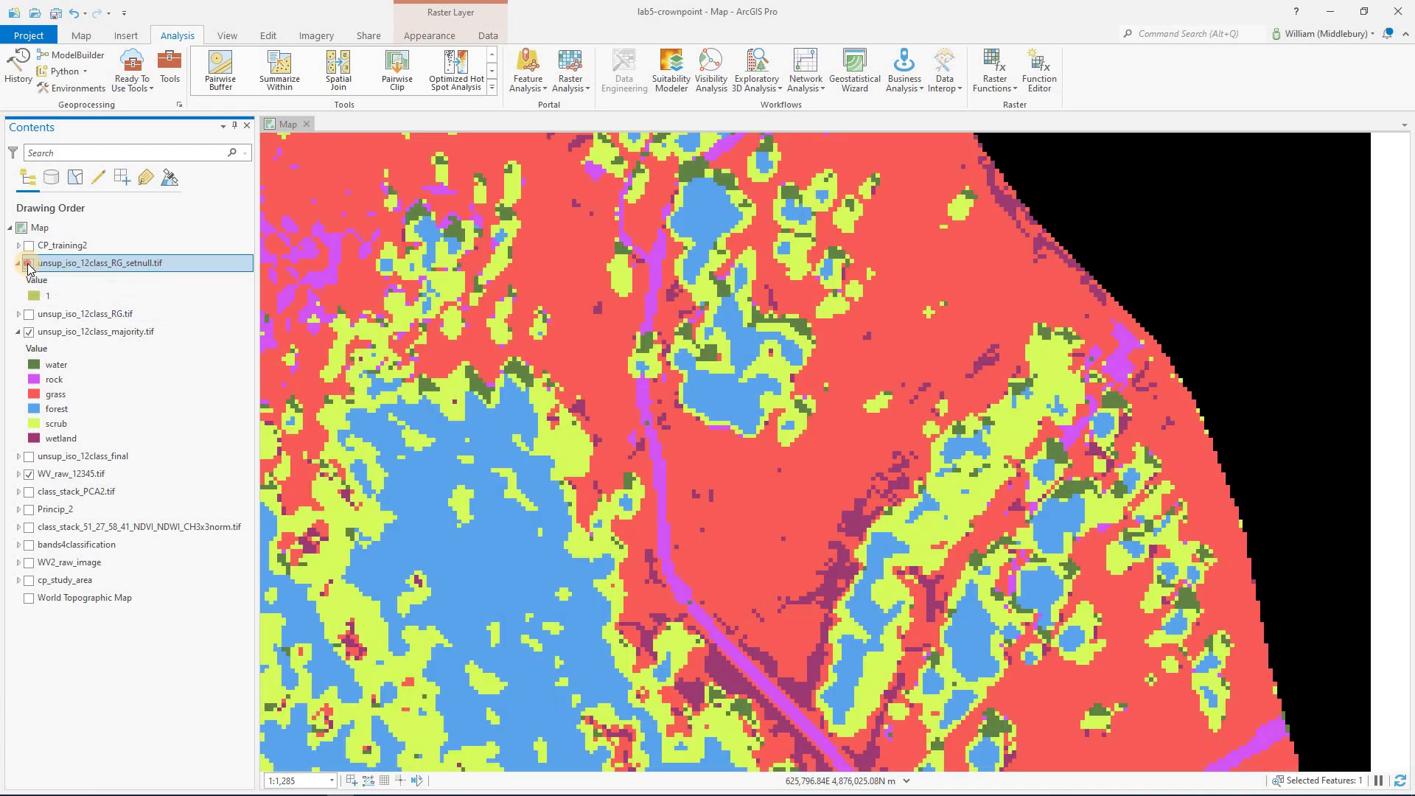
left_click(29, 263)
left_click(29, 264)
left_click(28, 264)
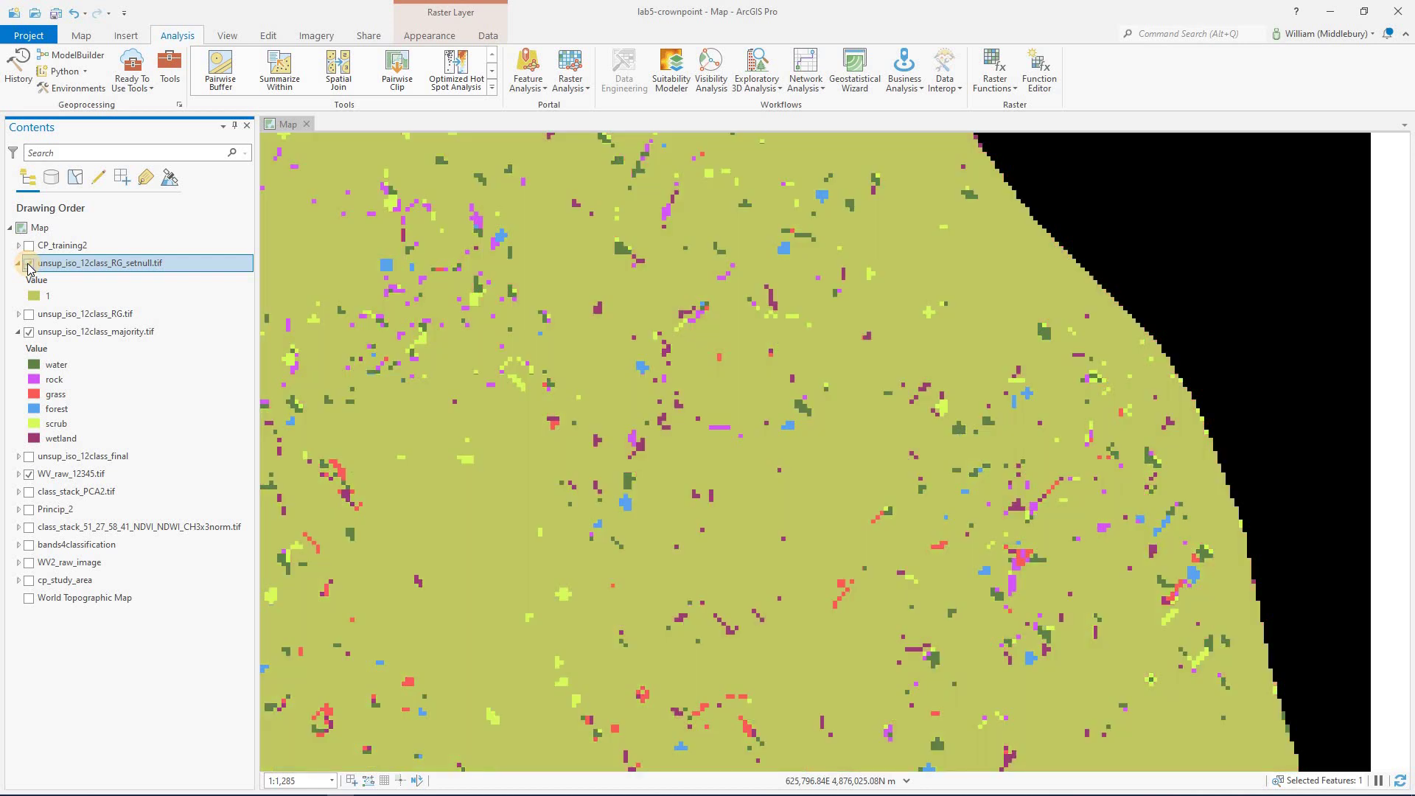
left_click(29, 264)
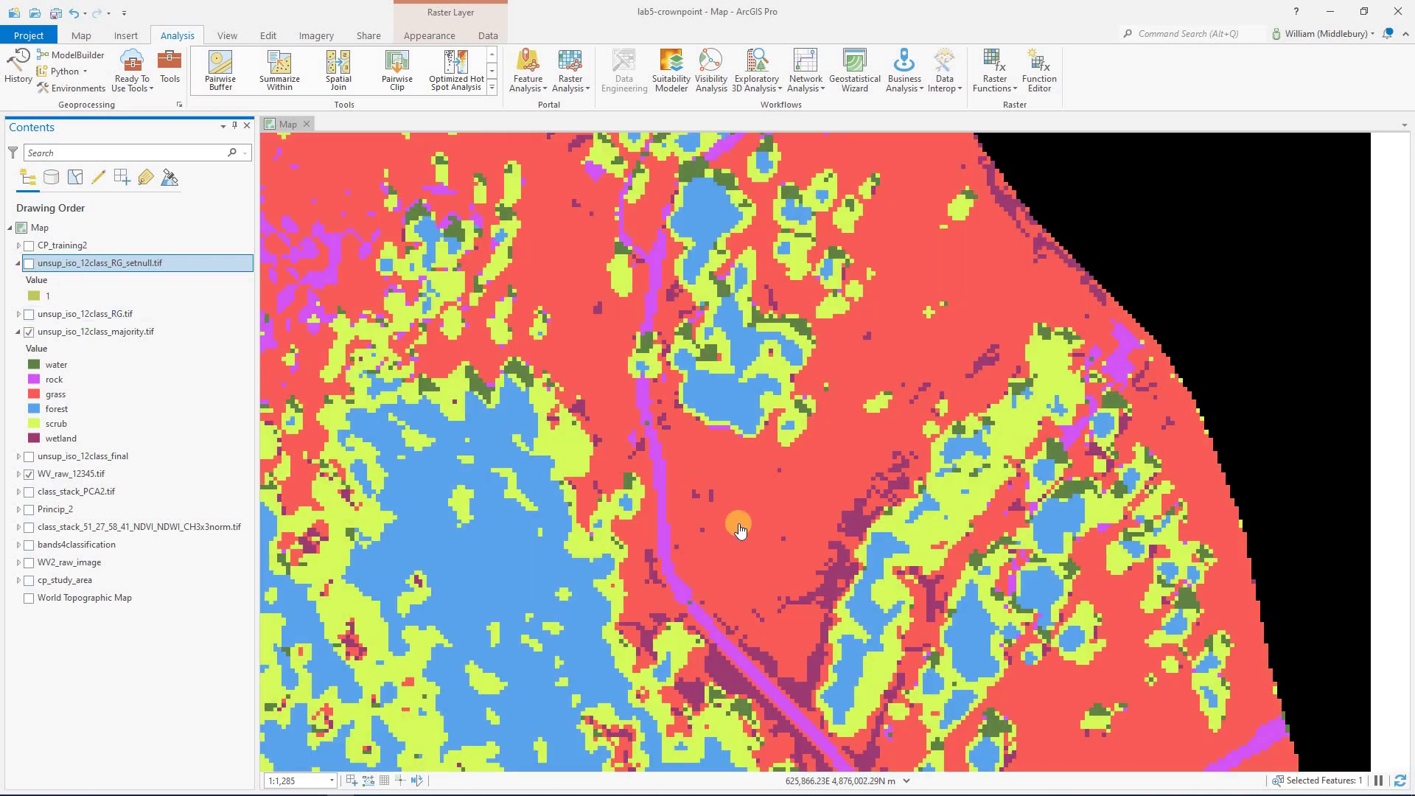
scroll(740, 529, "up", 3)
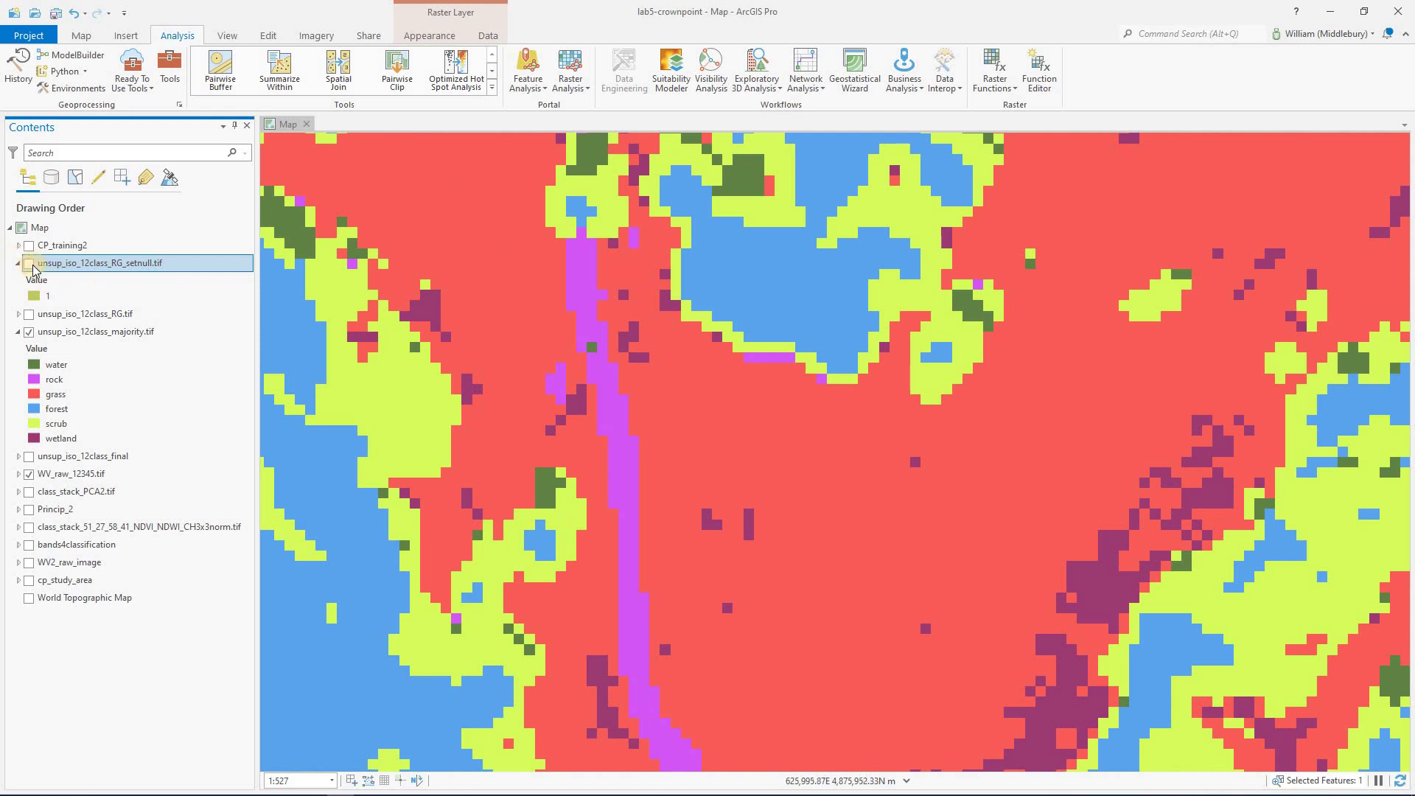
left_click(29, 264)
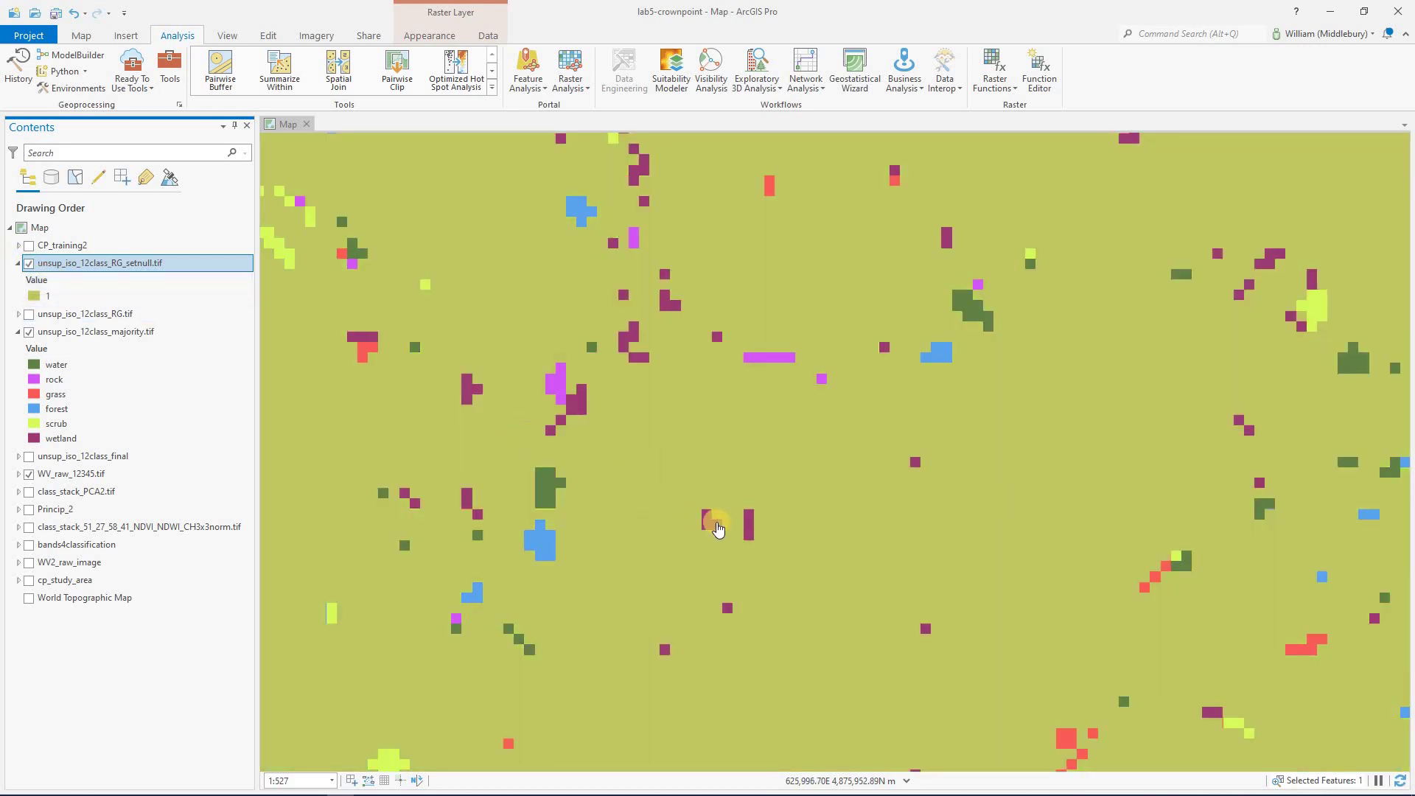
scroll(633, 521, "down", 2)
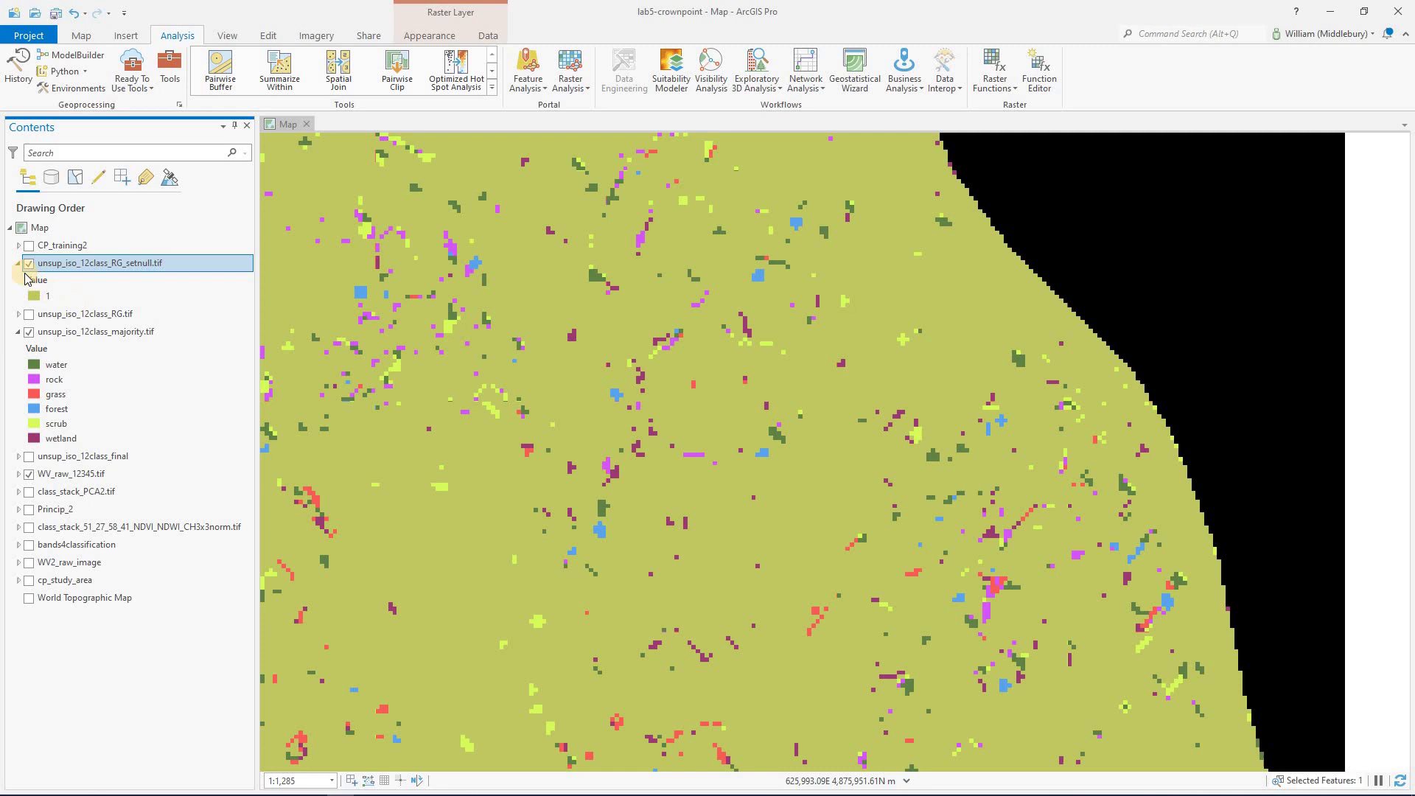
left_click(29, 263)
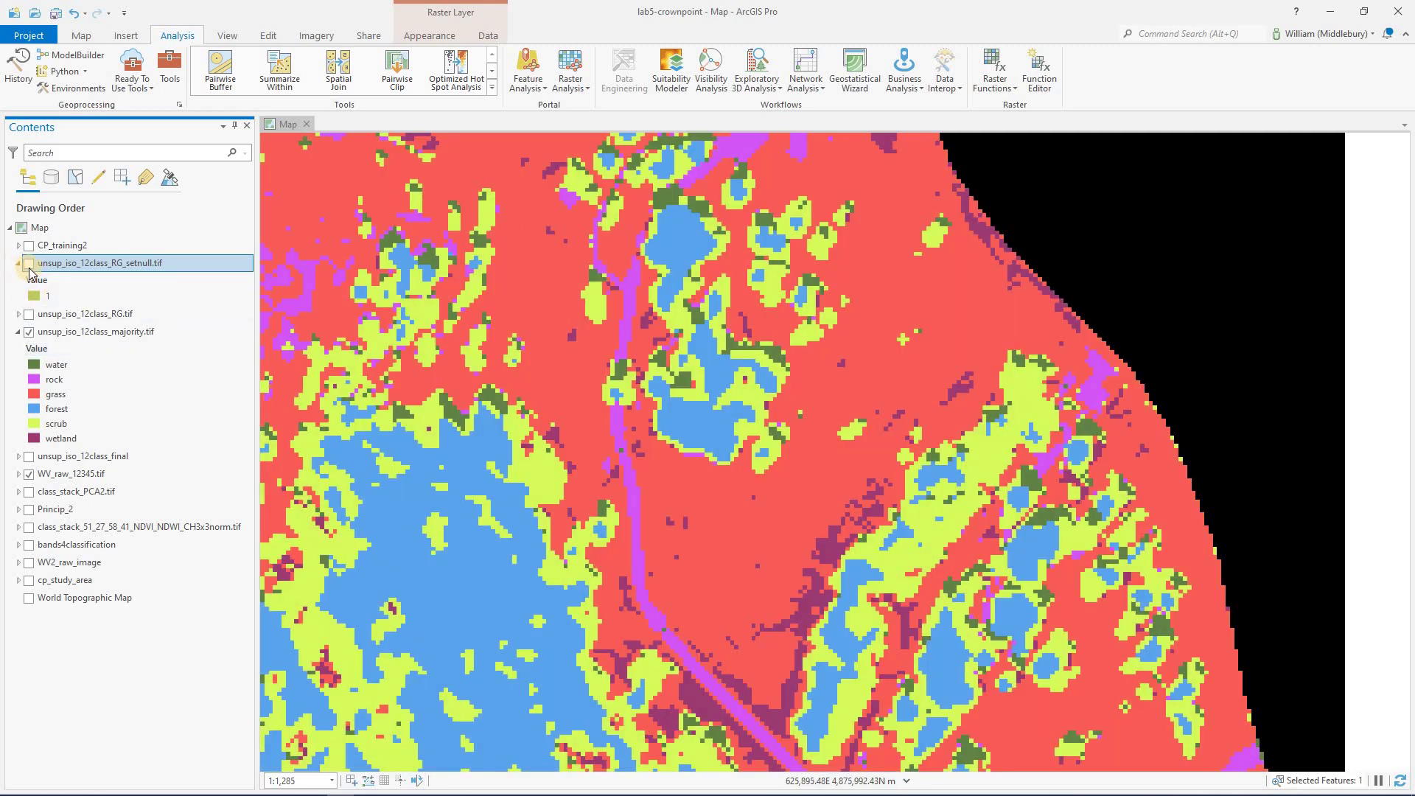
left_click(29, 263)
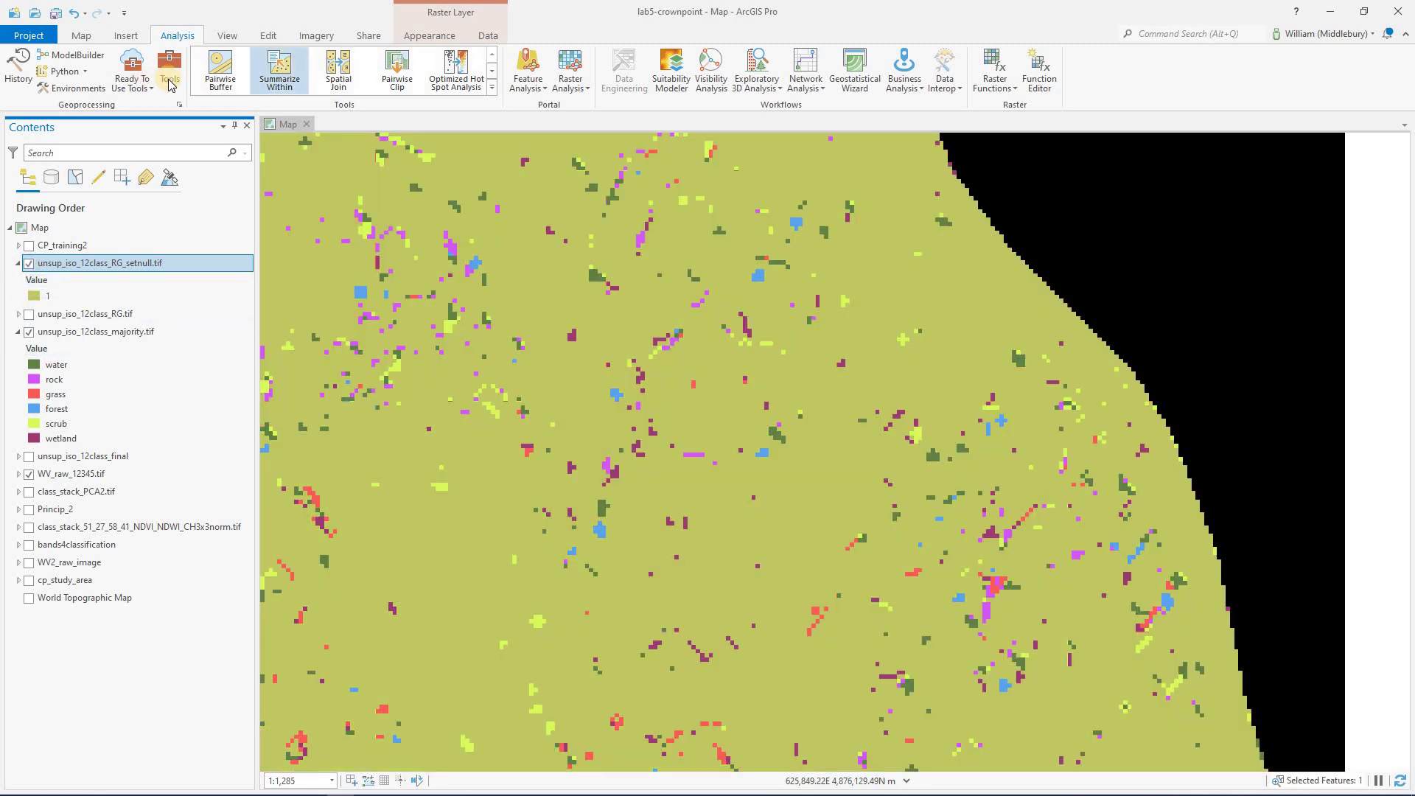
Step: Open Nibble with input unsup_iso_12class_majority.tif and mask unsup_iso_12class_RG_setnull.tif
left_click(169, 81)
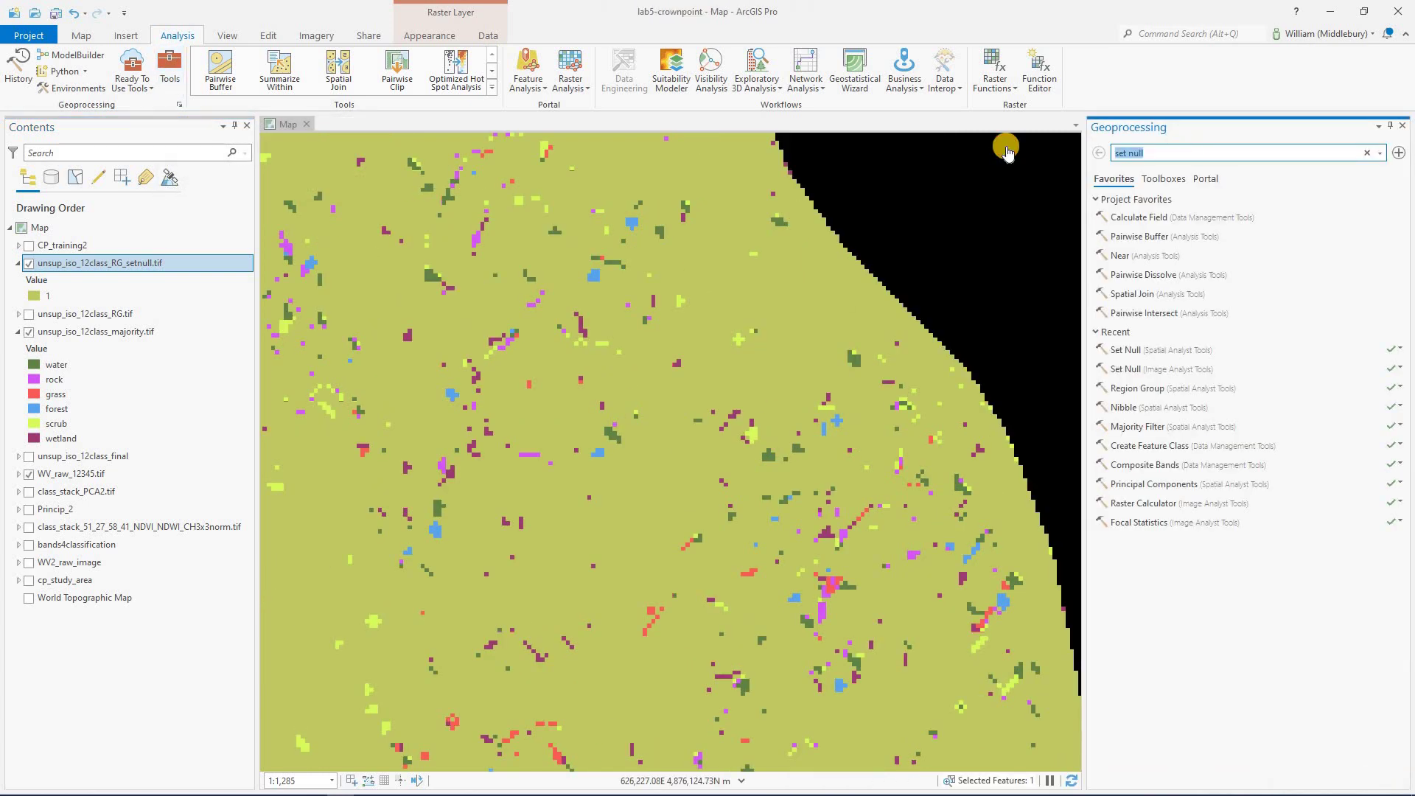
type("nibble")
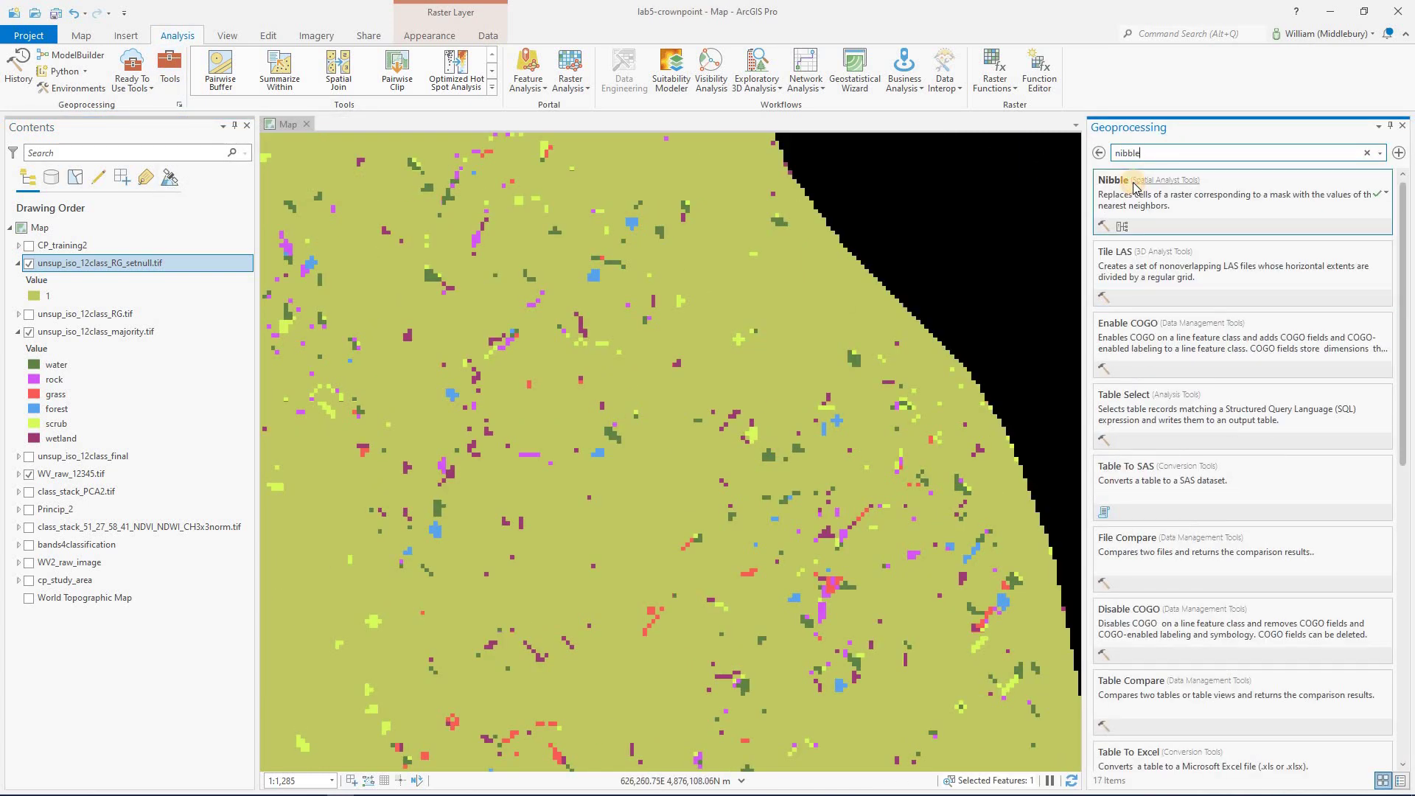
left_click(1134, 184)
left_click(1380, 214)
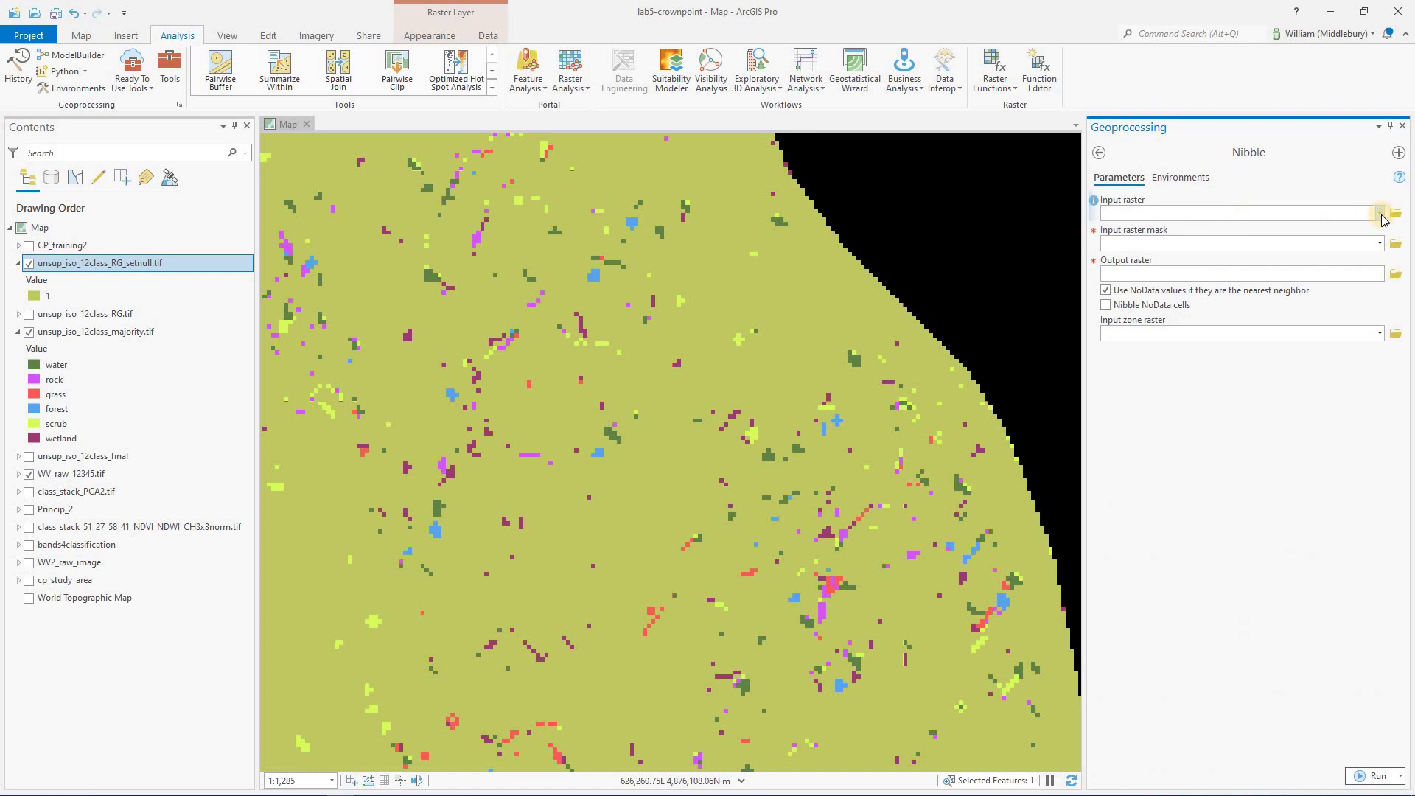
left_click(1380, 214)
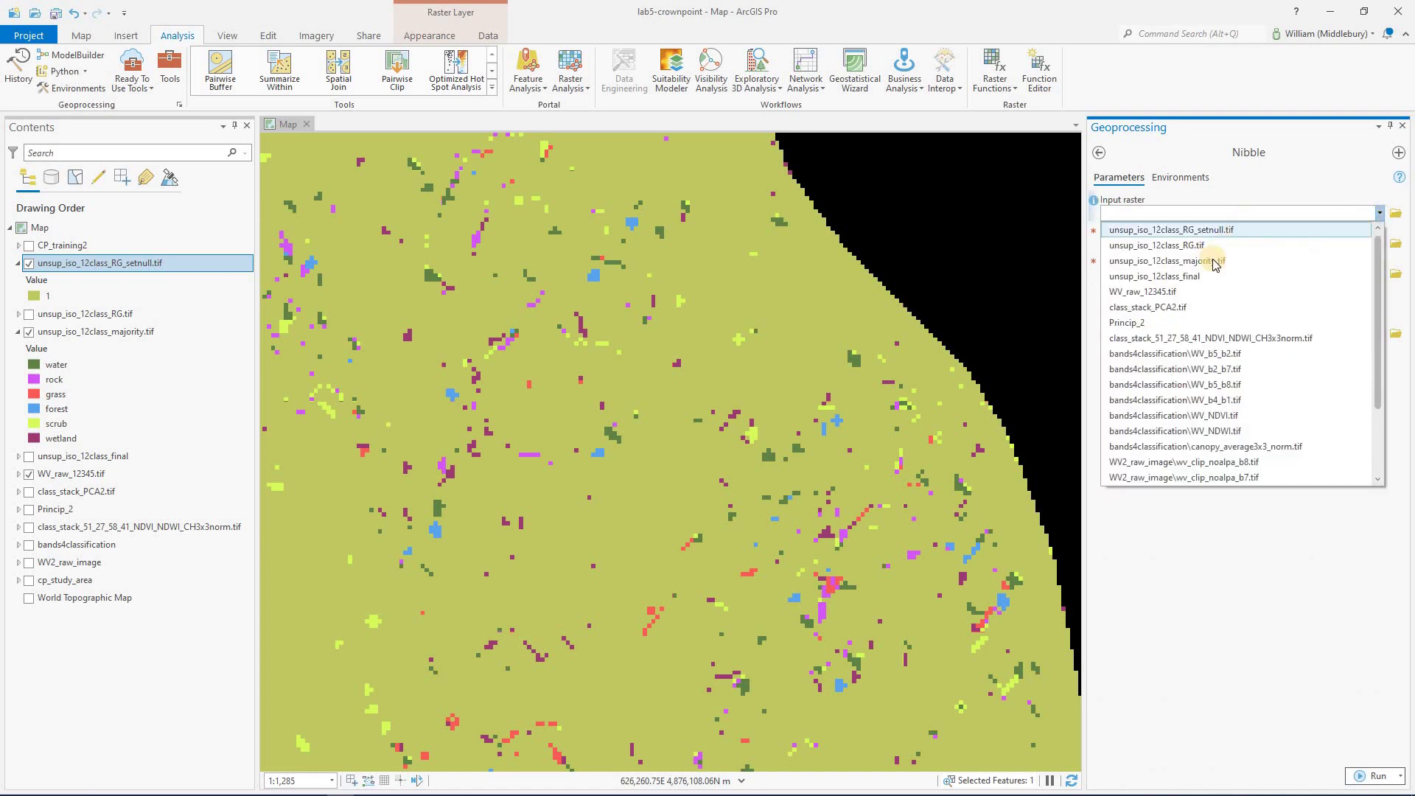
left_click(1160, 262)
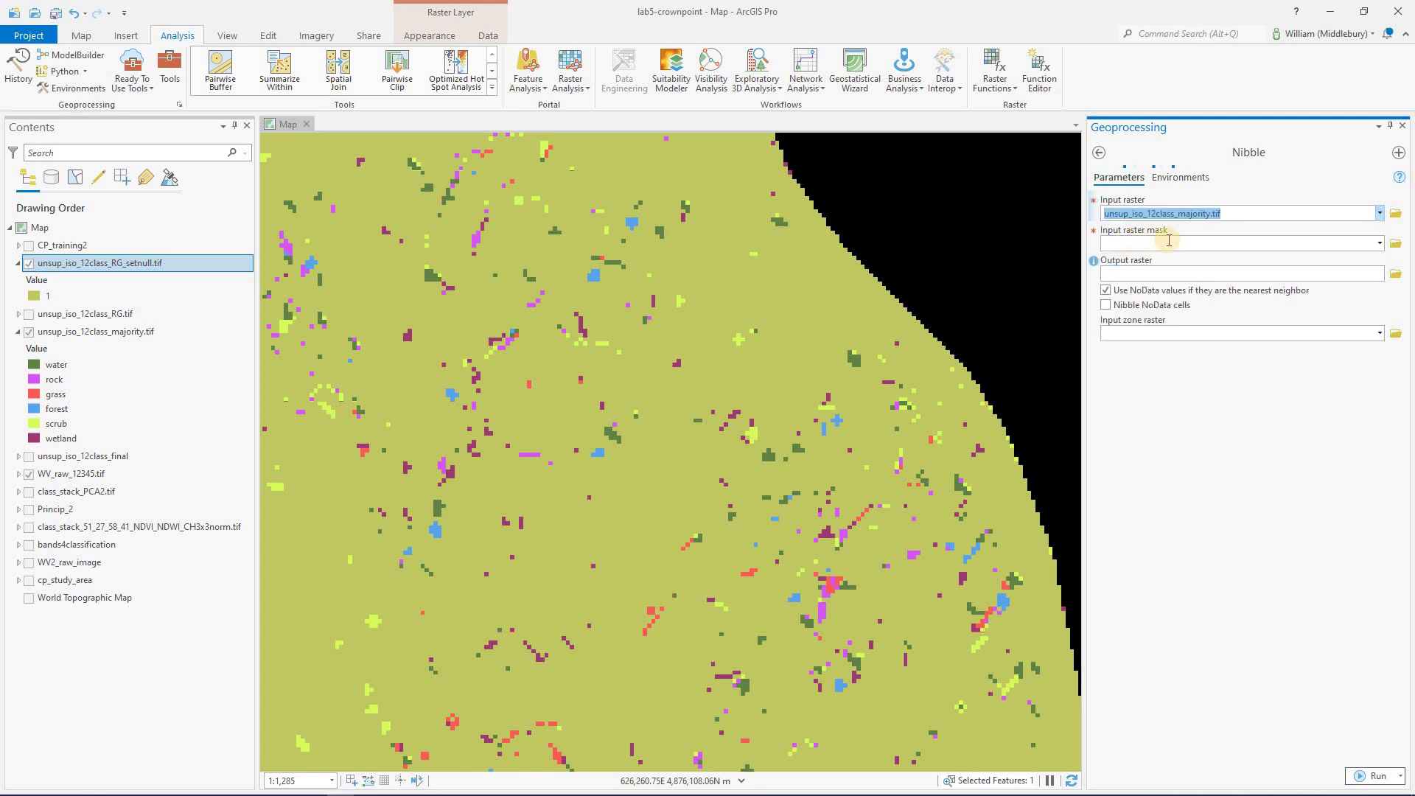
left_click(1379, 244)
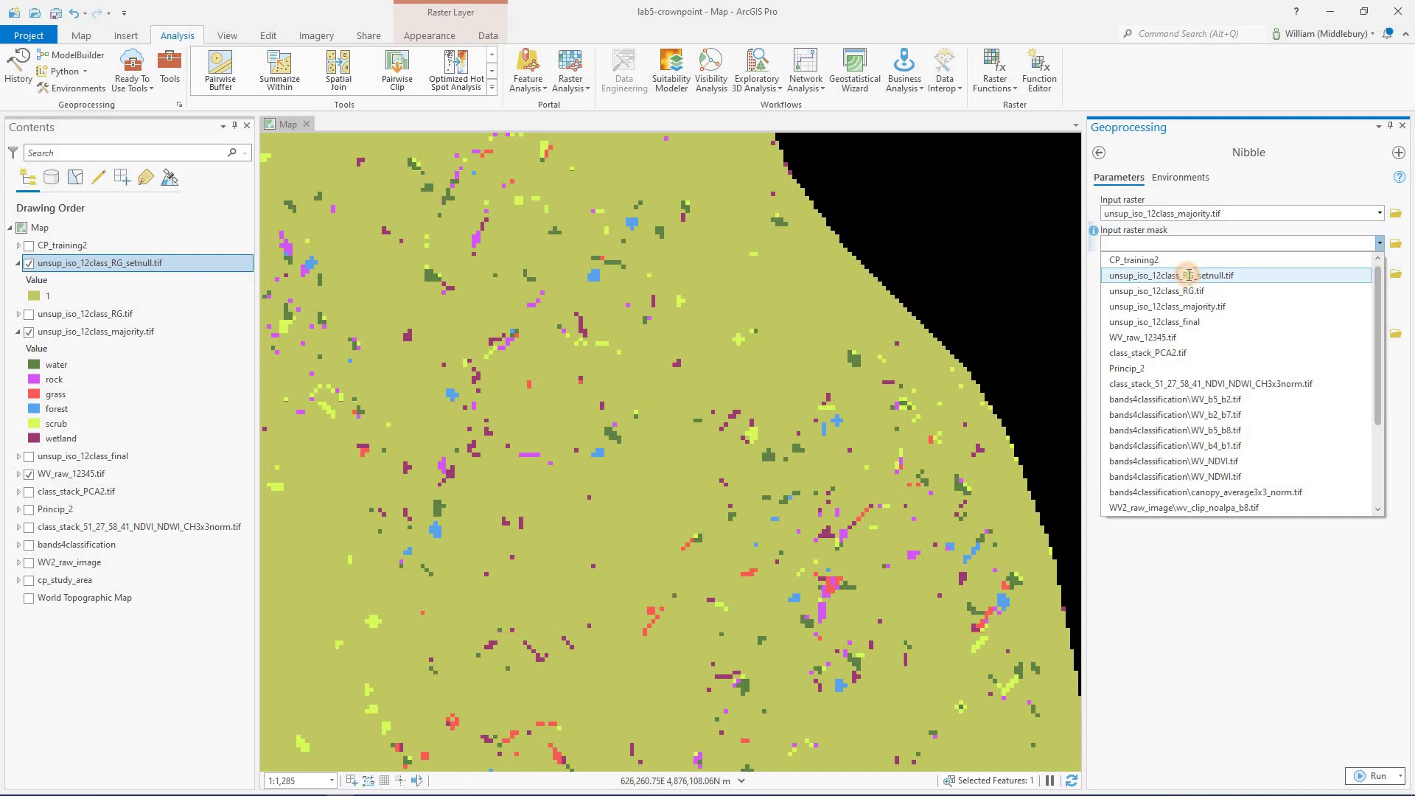
left_click(1189, 275)
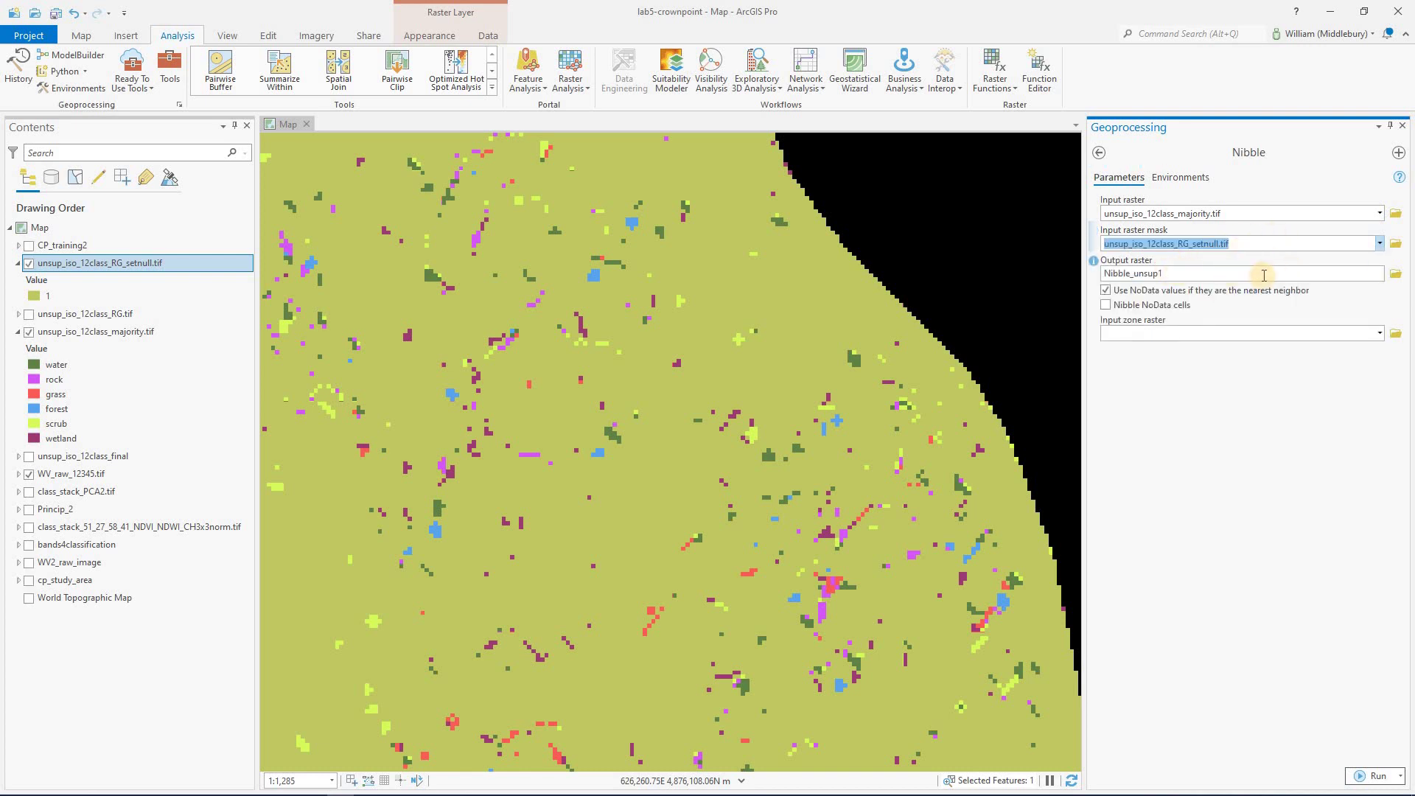
Step: Turn off Use NoData values, name the output unsup_iso_12class_majority_nibble.tif, and run
left_click(1106, 291)
left_click(1106, 290)
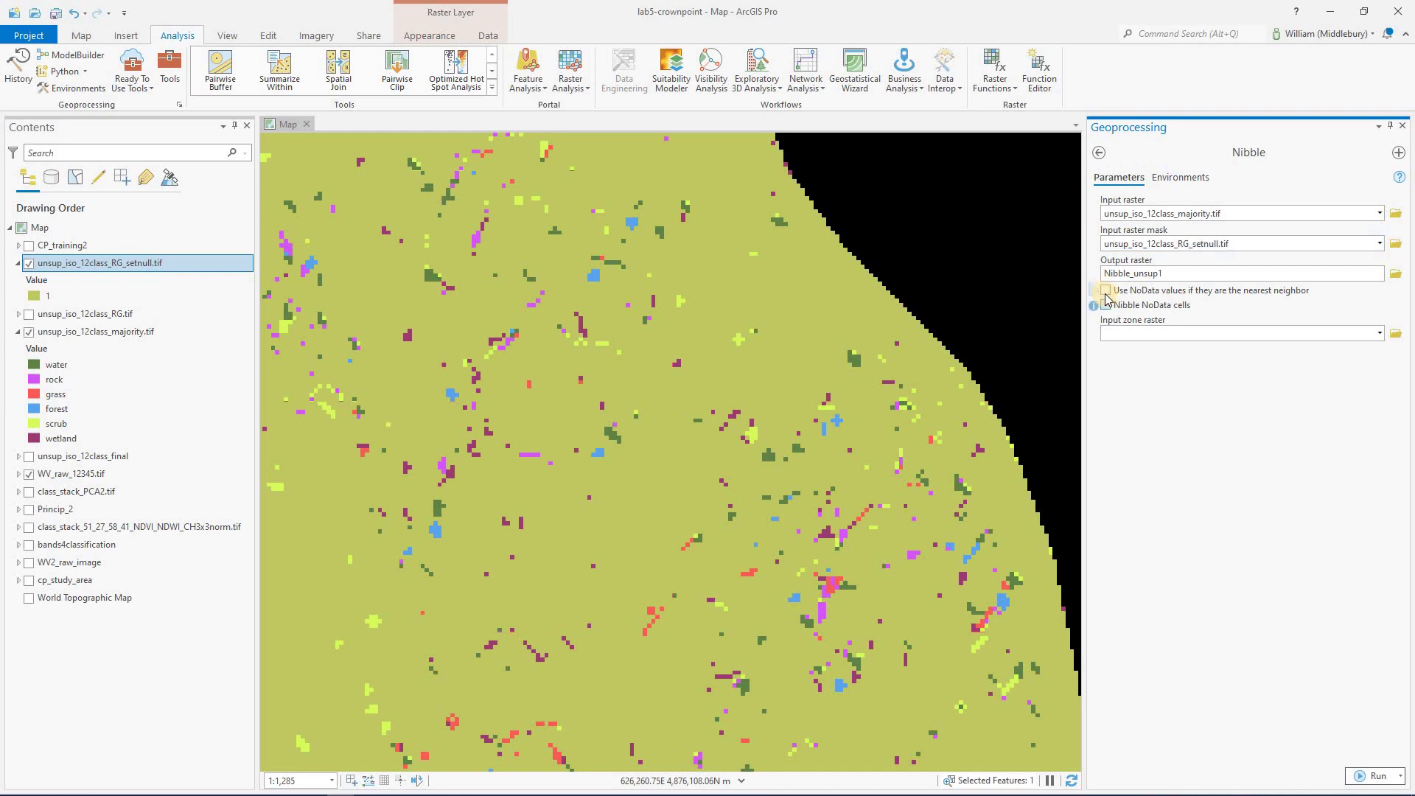
left_click(1395, 274)
double_click(413, 226)
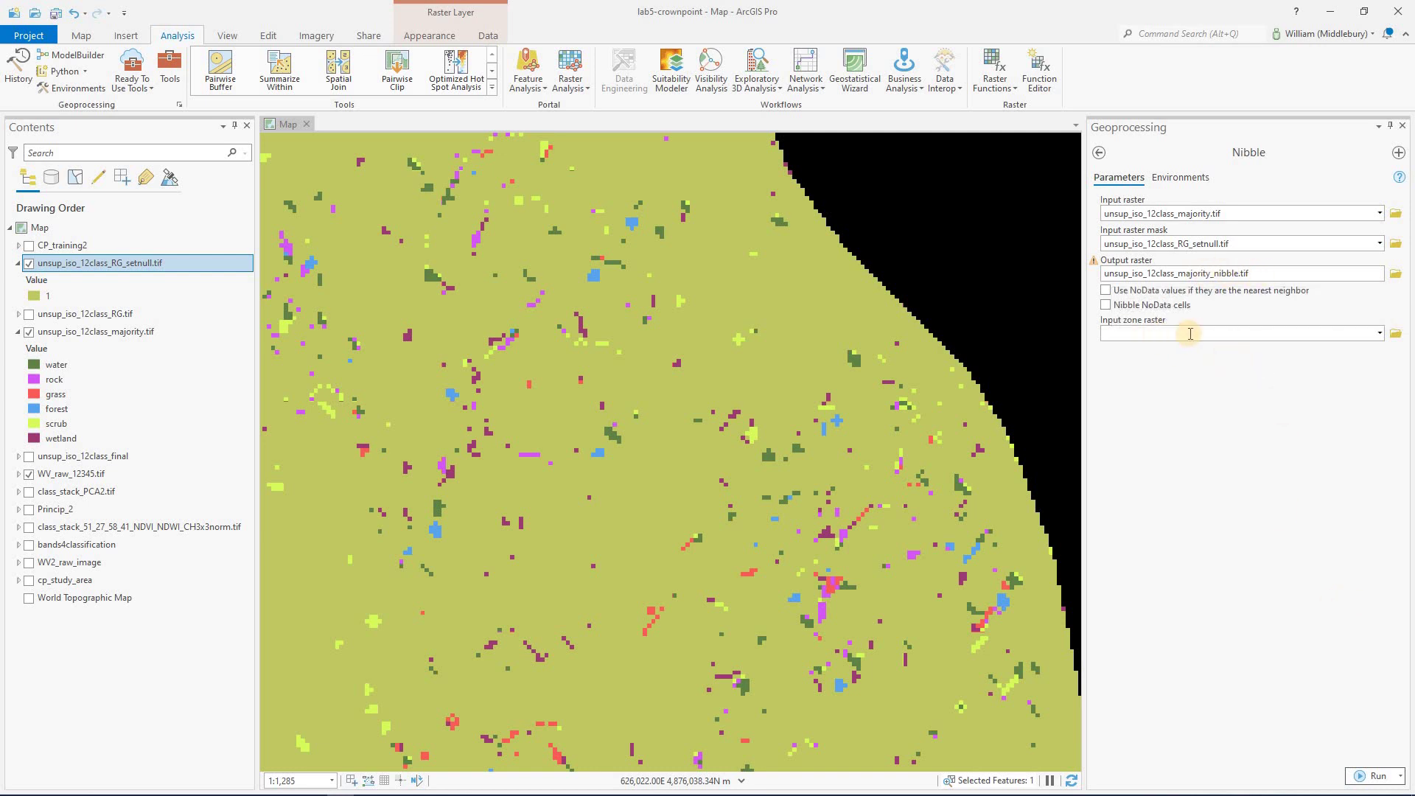
left_click(1371, 775)
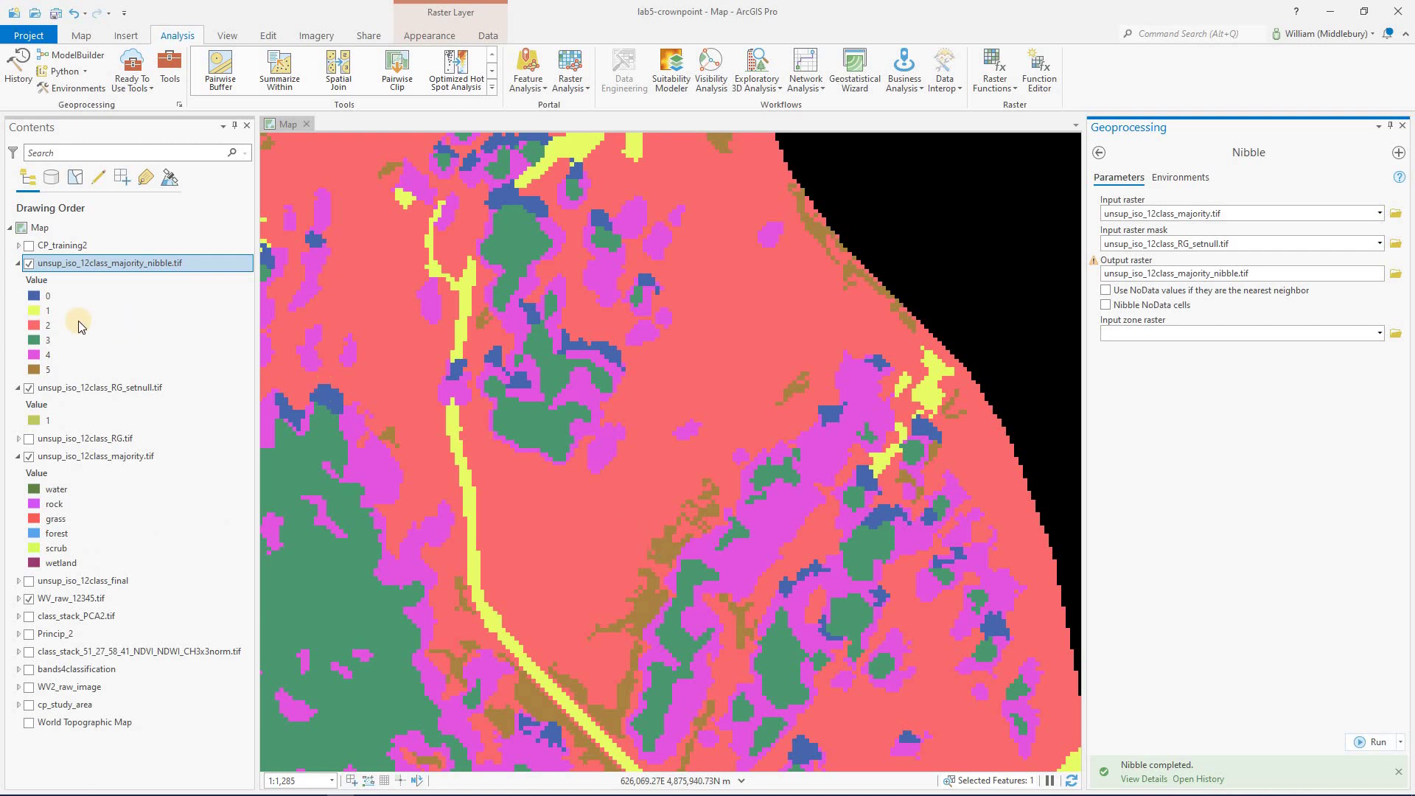
Step: Hide the RG_setnull layer and toggle majority_nibble on and off repeatedly, leaving it hidden
left_click(29, 388)
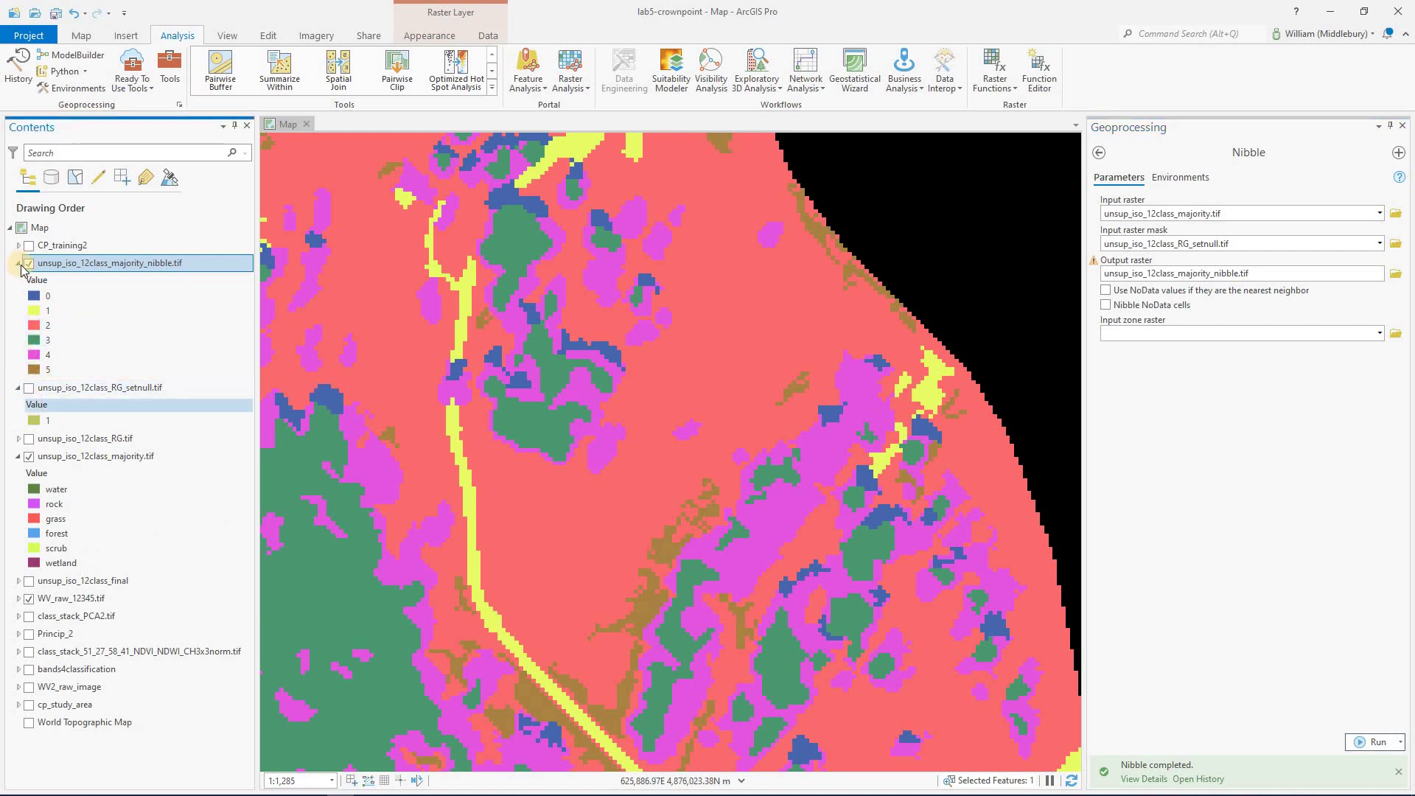
left_click(29, 264)
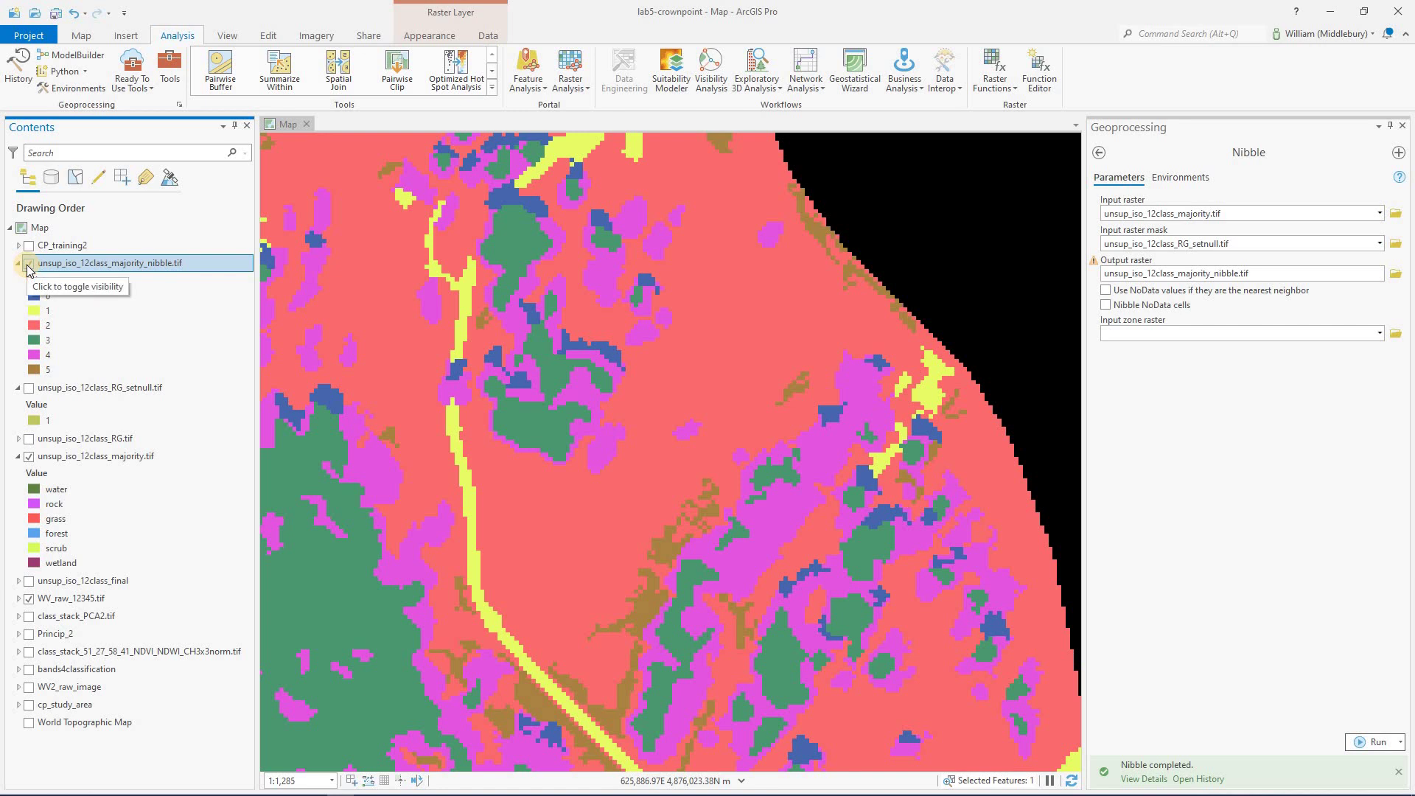
left_click(29, 264)
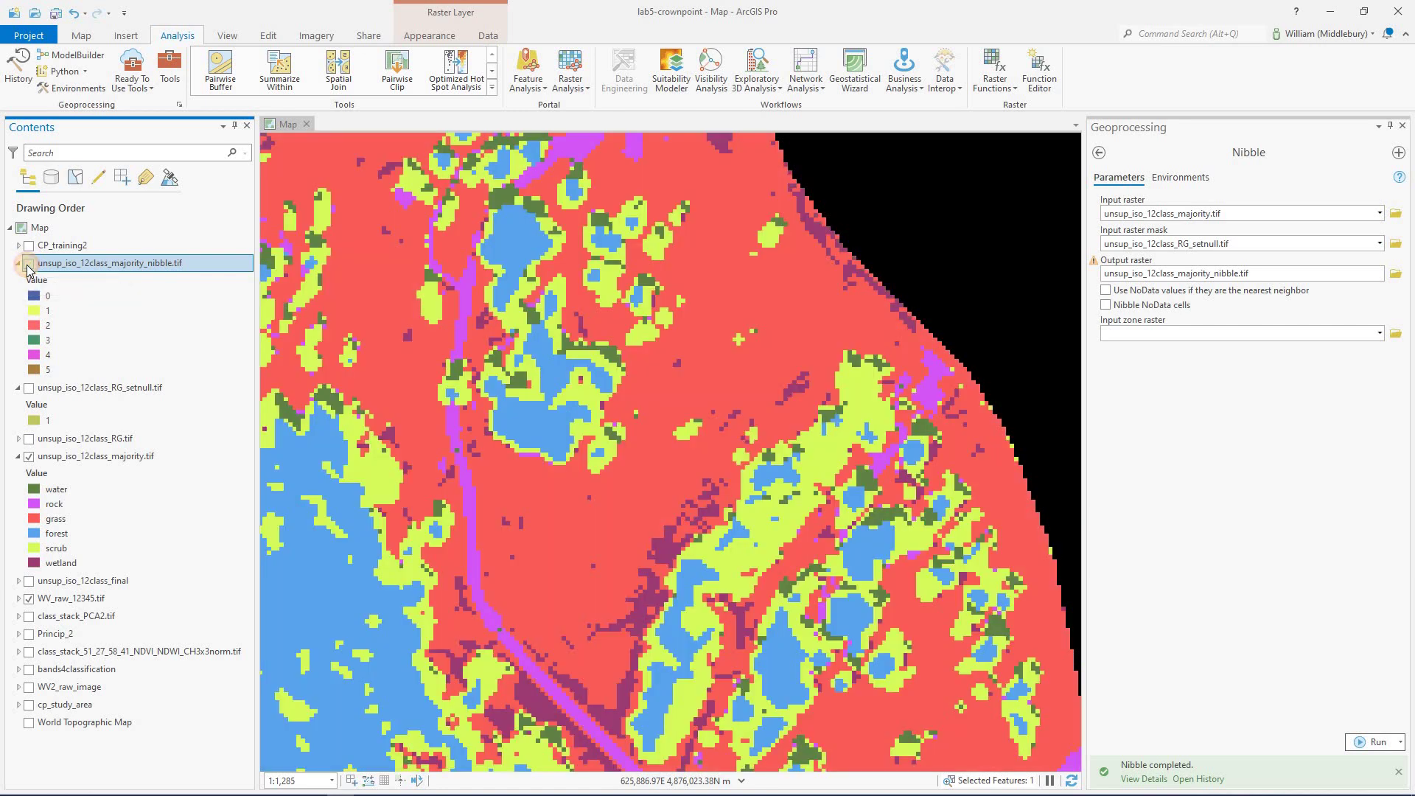
left_click(29, 264)
left_click(28, 265)
left_click(28, 264)
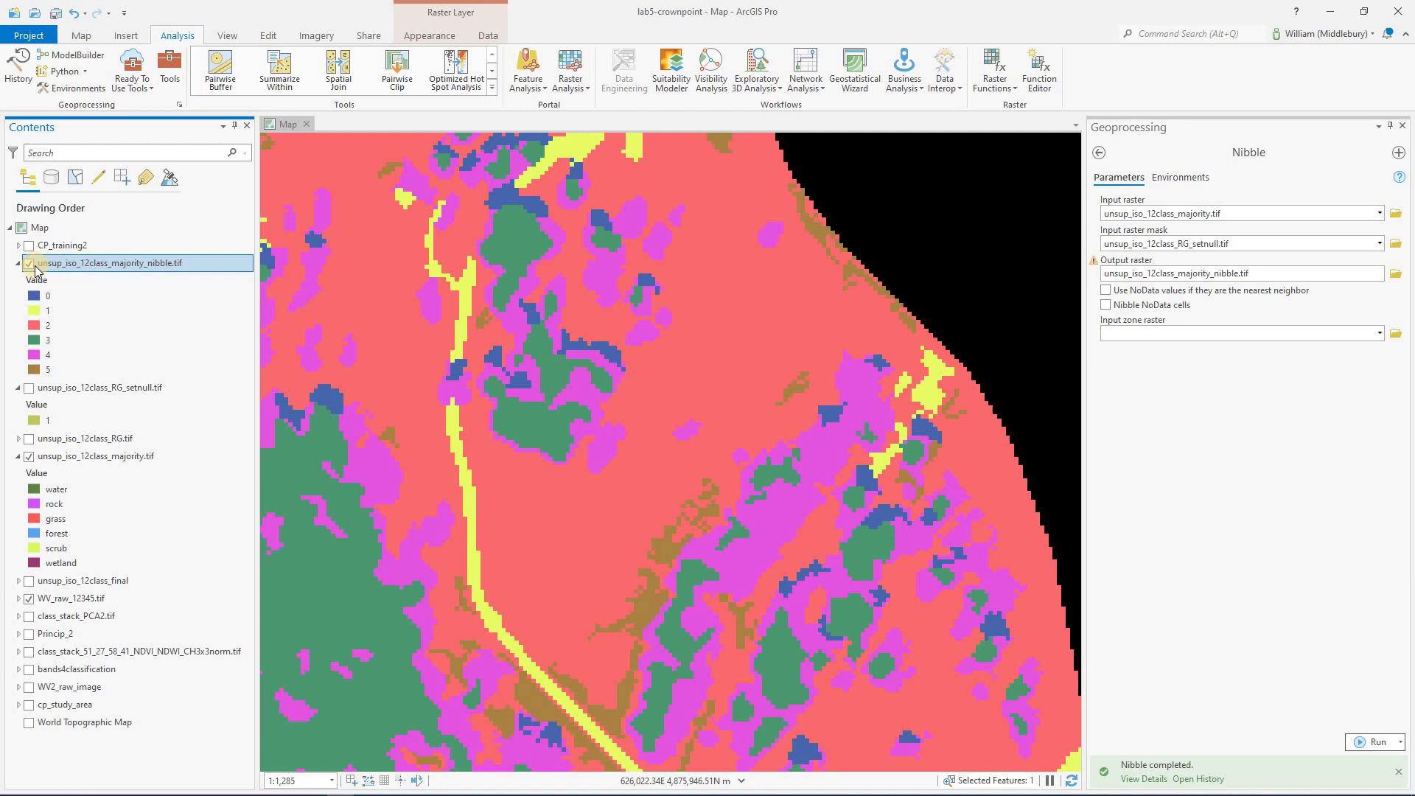
left_click(31, 267)
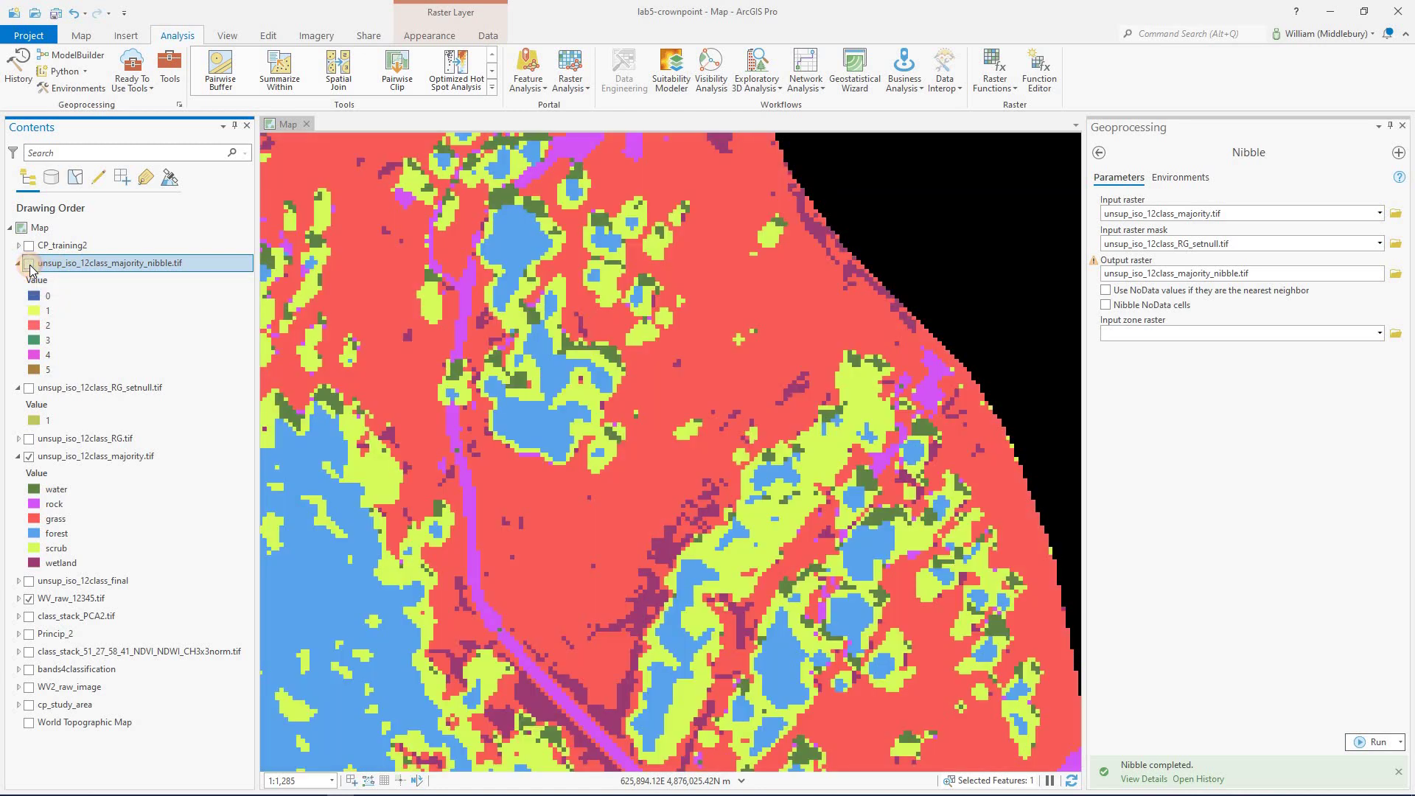
left_click(30, 266)
left_click(30, 266)
left_click(30, 266)
left_click(30, 266)
left_click(30, 266)
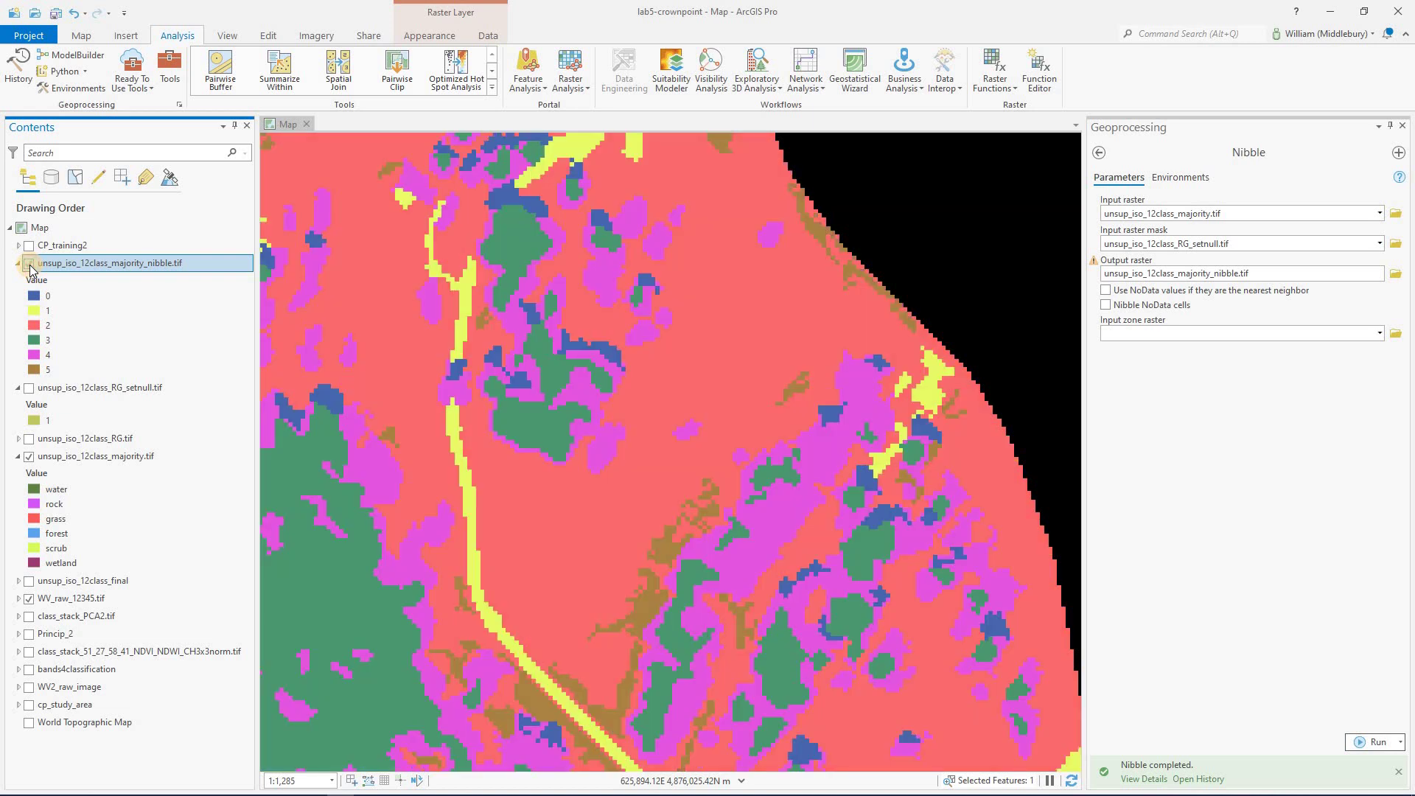
left_click(30, 266)
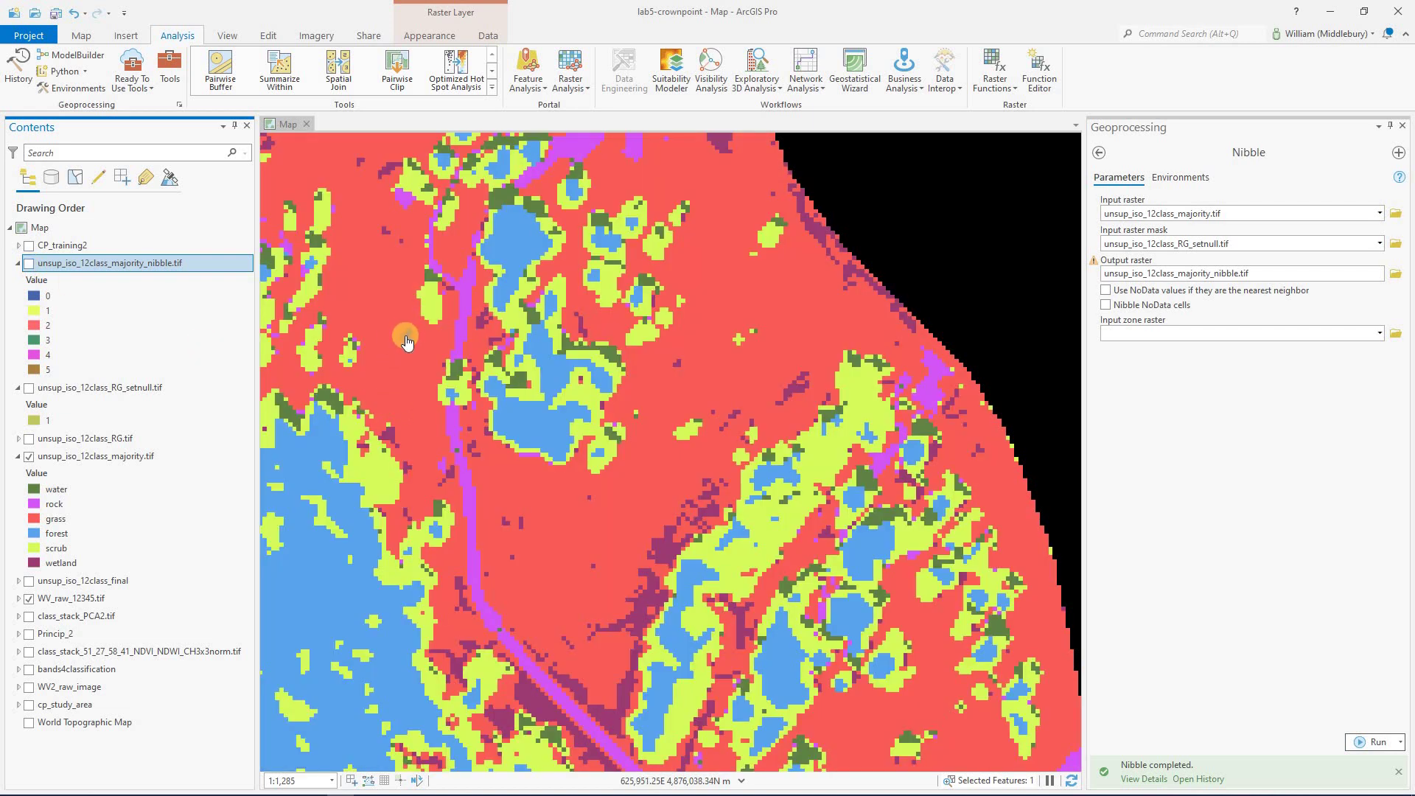